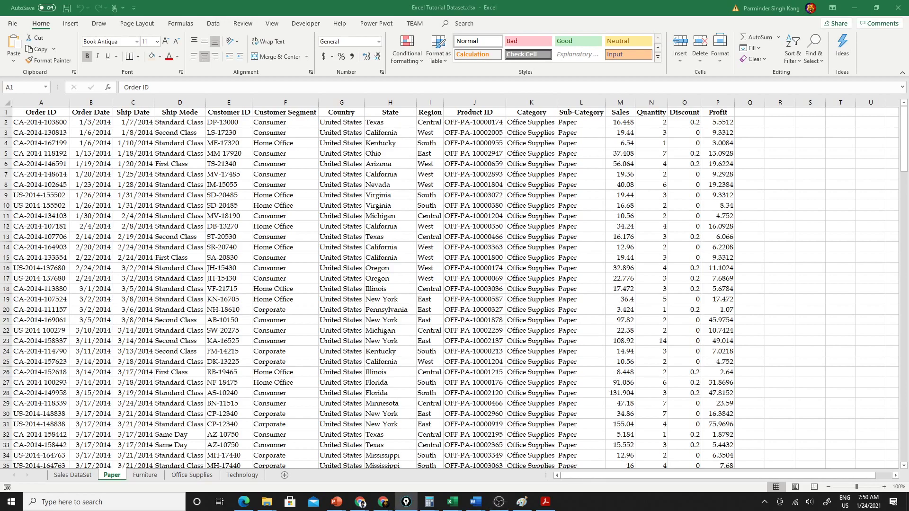
Show the Data tab on the Paper sheet, where Solver is the only analysis tool
{"action": "left_click_drag", "start_coordinate": [199, 34], "coordinate": [195, 36]}
{"action": "key", "text": "Escape"}
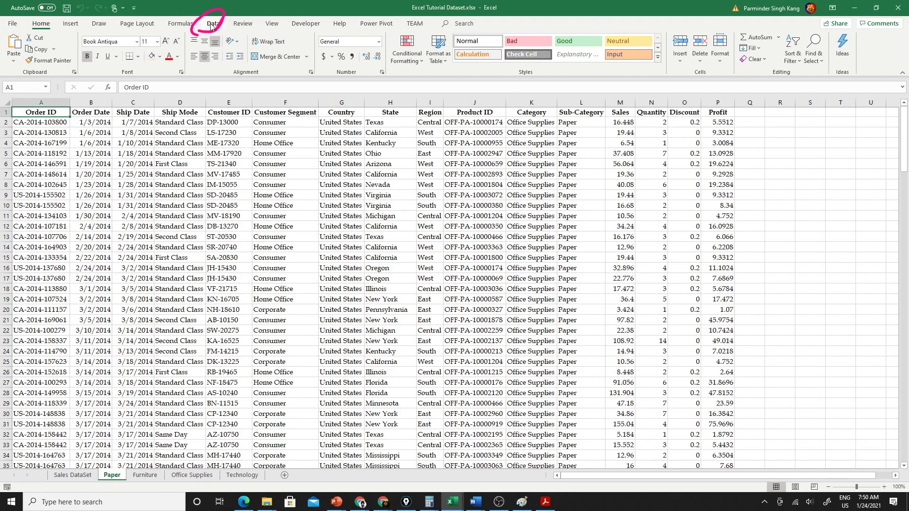
{"action": "left_click", "coordinate": [212, 25]}
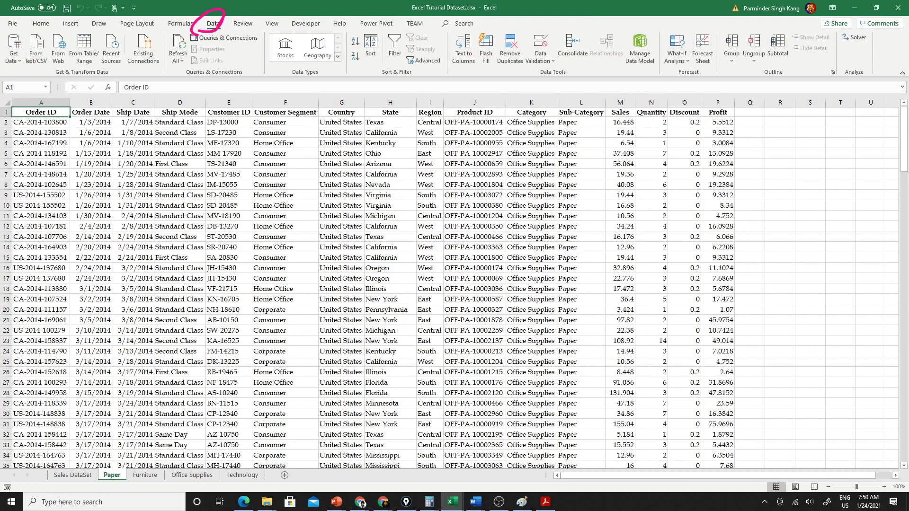
{"action": "key", "text": "ctrl+shift+p"}
{"action": "mouse_move", "coordinate": [838, 62]}
{"action": "left_mouse_down"}
{"action": "mouse_move", "coordinate": [879, 59]}
{"action": "mouse_move", "coordinate": [841, 22]}
{"action": "mouse_move", "coordinate": [849, 68]}
{"action": "left_mouse_up"}
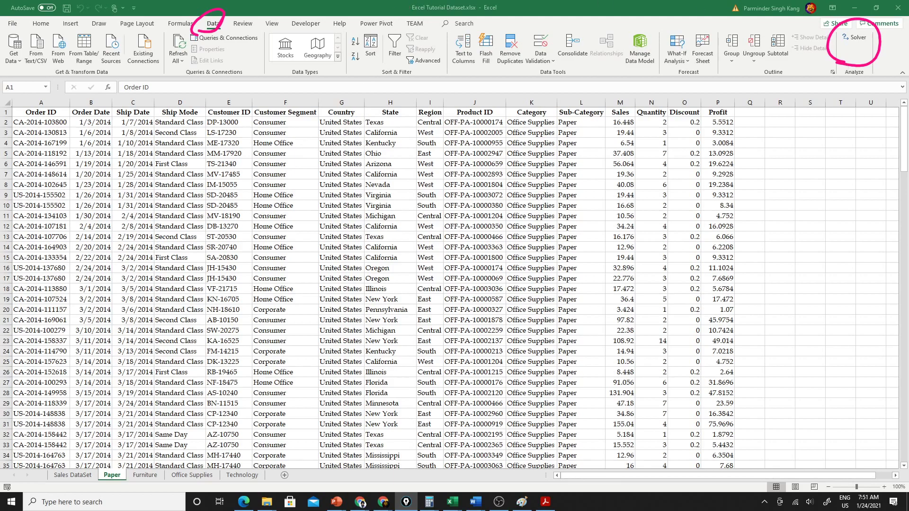
Open Excel Options on the Add-ins page with Manage set to Excel Add-ins
{"action": "left_click", "coordinate": [12, 30]}
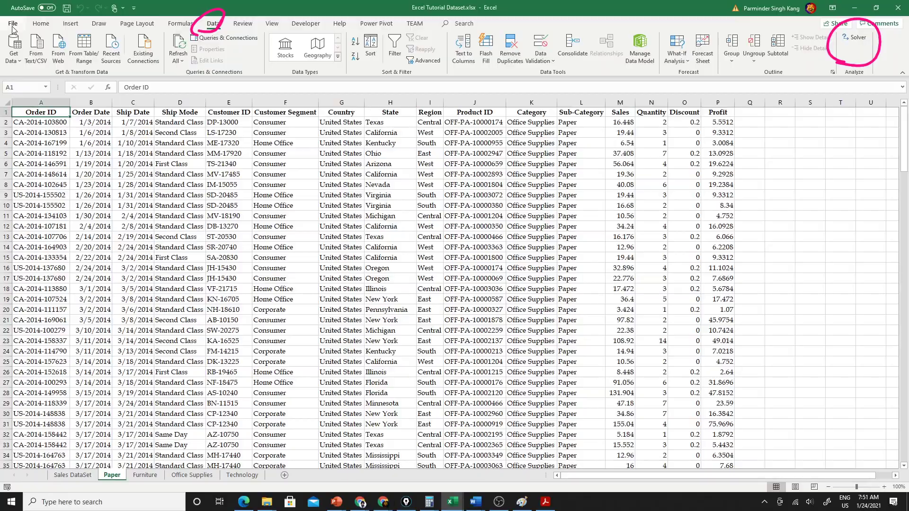
{"action": "left_click", "coordinate": [13, 28]}
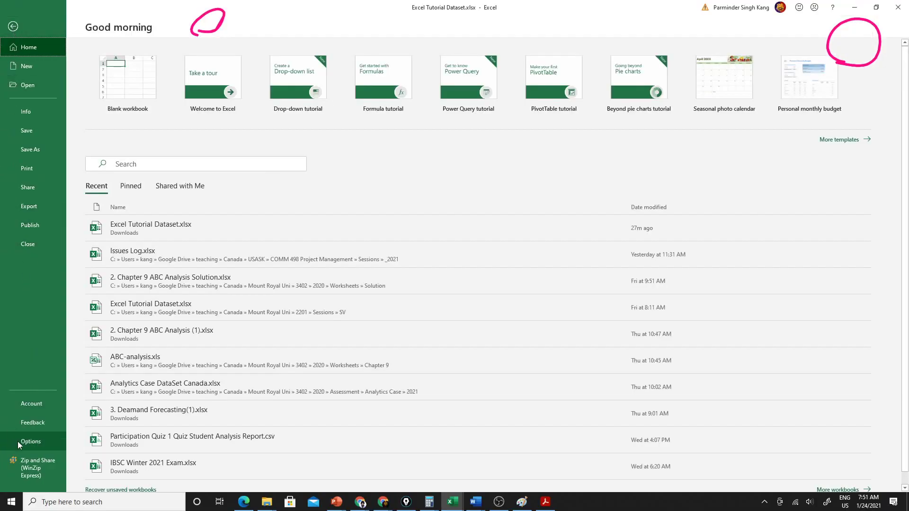
{"action": "left_click_drag", "start_coordinate": [52, 443], "coordinate": [83, 413]}
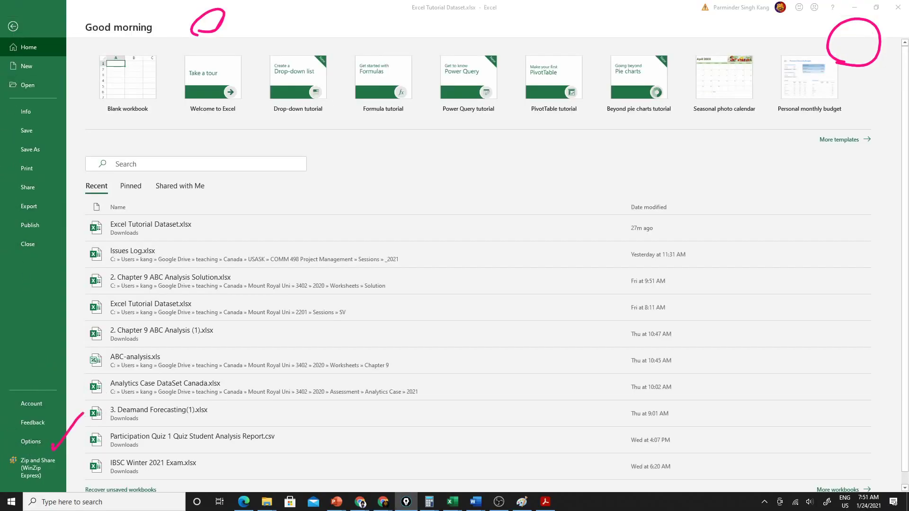
{"action": "left_click", "coordinate": [32, 441]}
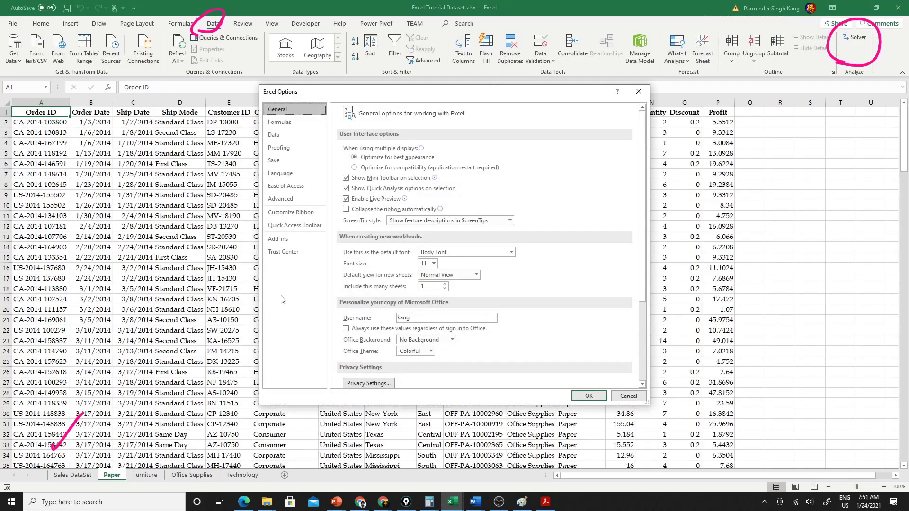
{"action": "left_click", "coordinate": [287, 240]}
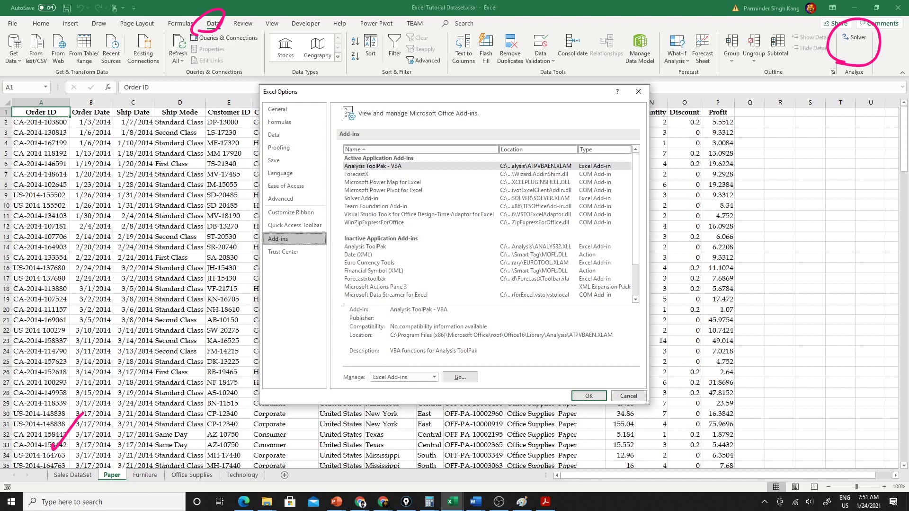
{"action": "left_click_drag", "start_coordinate": [331, 379], "coordinate": [363, 350]}
{"action": "left_click", "coordinate": [434, 378]}
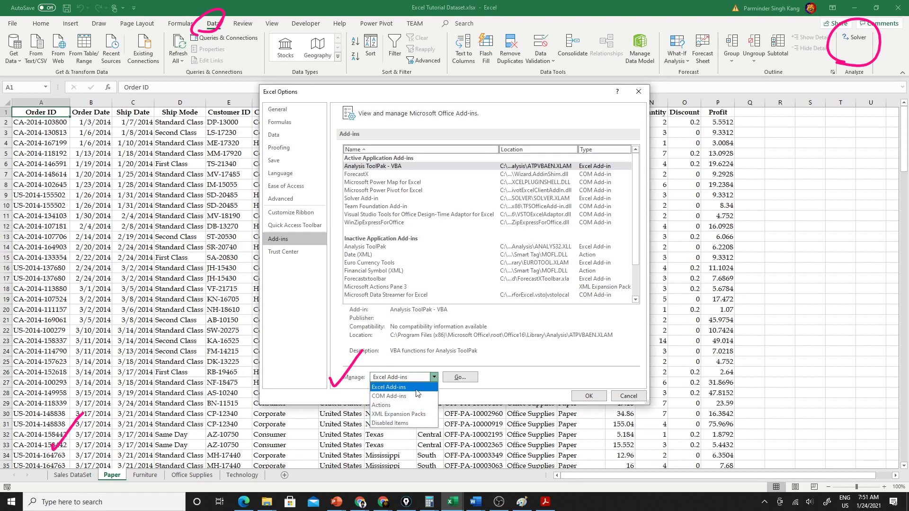
{"action": "left_click", "coordinate": [417, 388]}
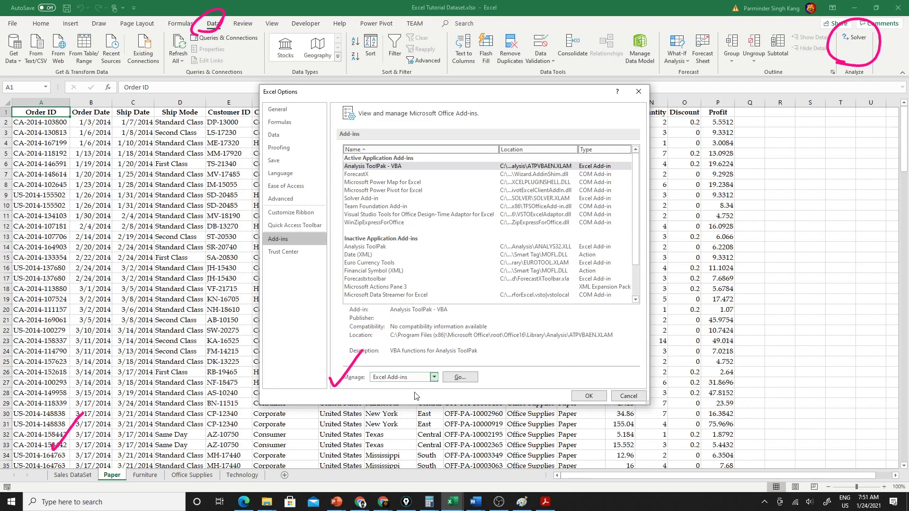
Tick Analysis ToolPak in the Excel Add-ins list and confirm to enable it
{"action": "left_click", "coordinate": [460, 378]}
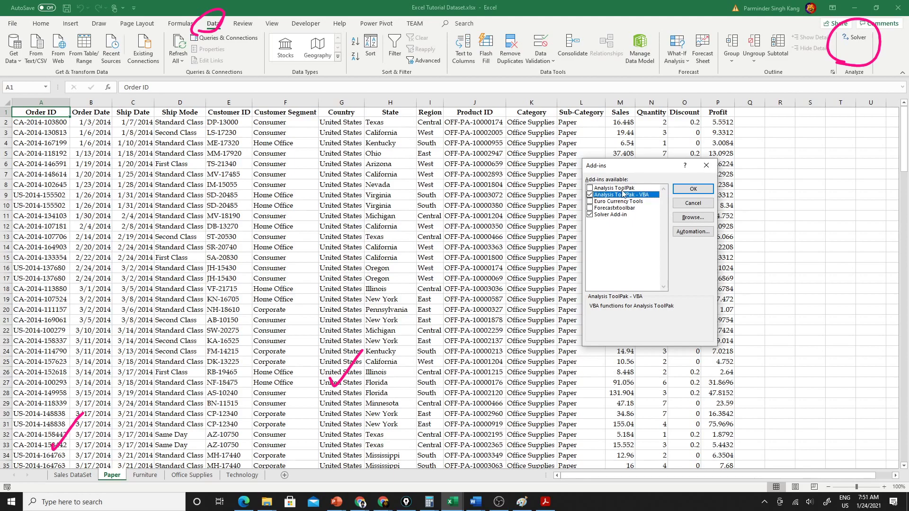
{"action": "left_click", "coordinate": [591, 189]}
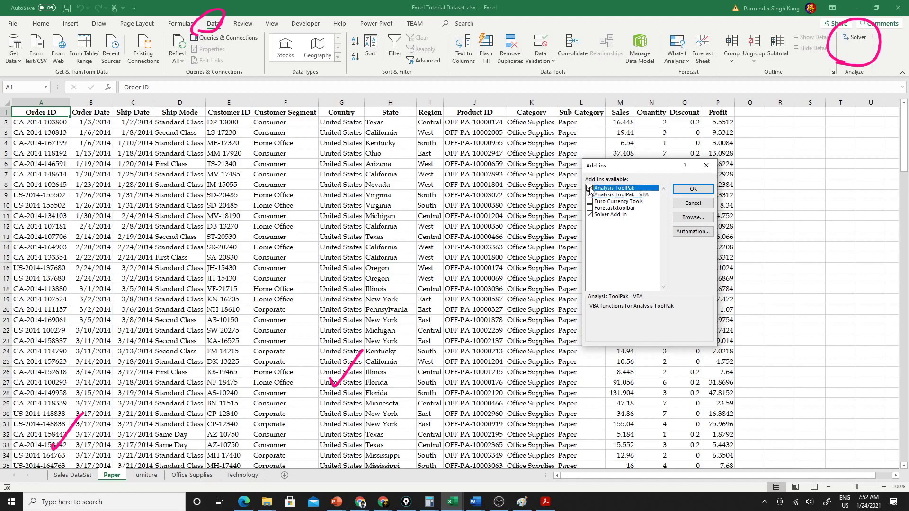
{"action": "left_click", "coordinate": [677, 191]}
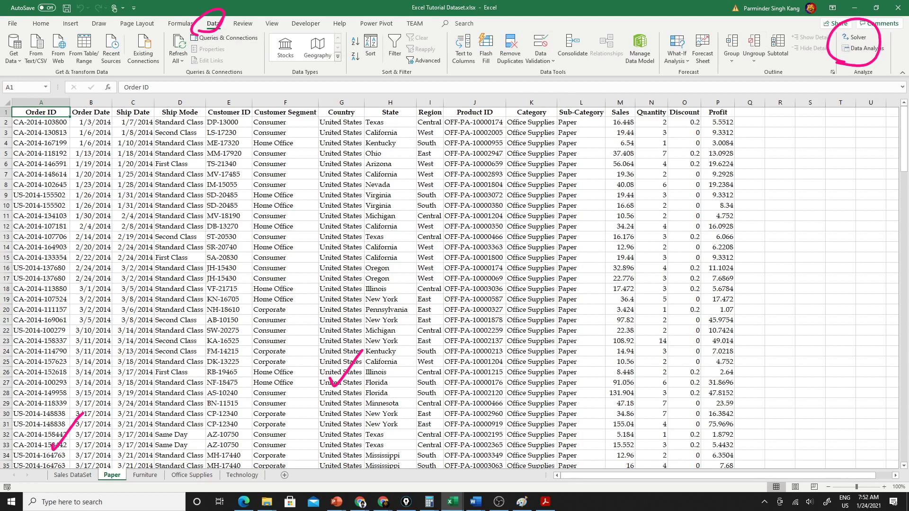
Switch windows and return to the Excel workbook with Data Analysis and Solver available
{"action": "key", "text": "alt+Tab"}
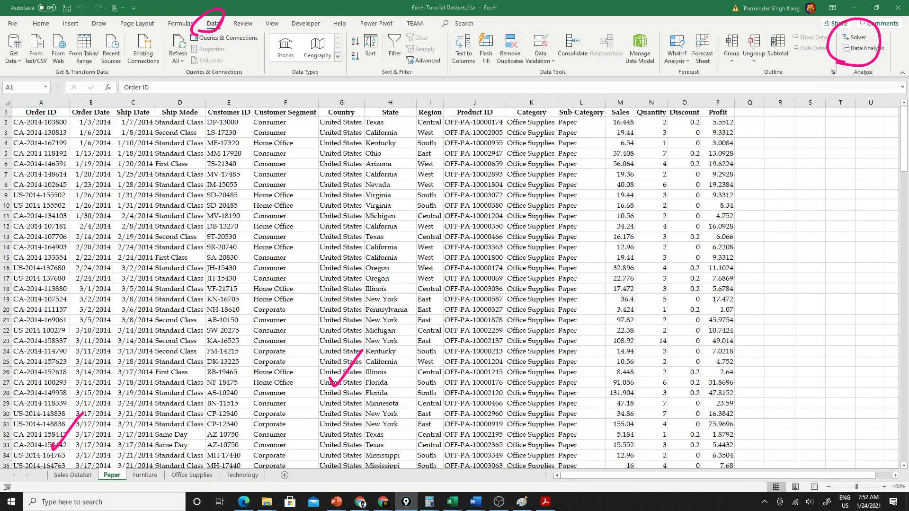
{"action": "key", "text": "ctrl+e"}
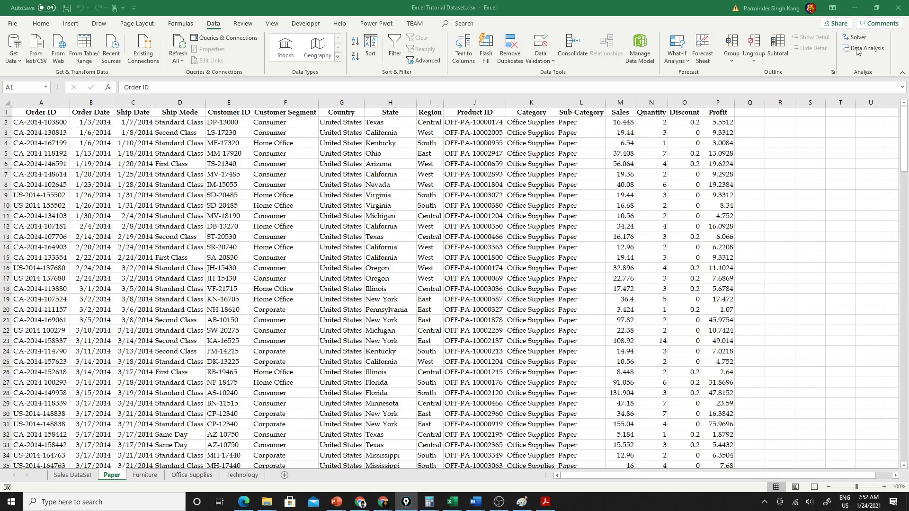
{"action": "key", "text": "alt+Tab"}
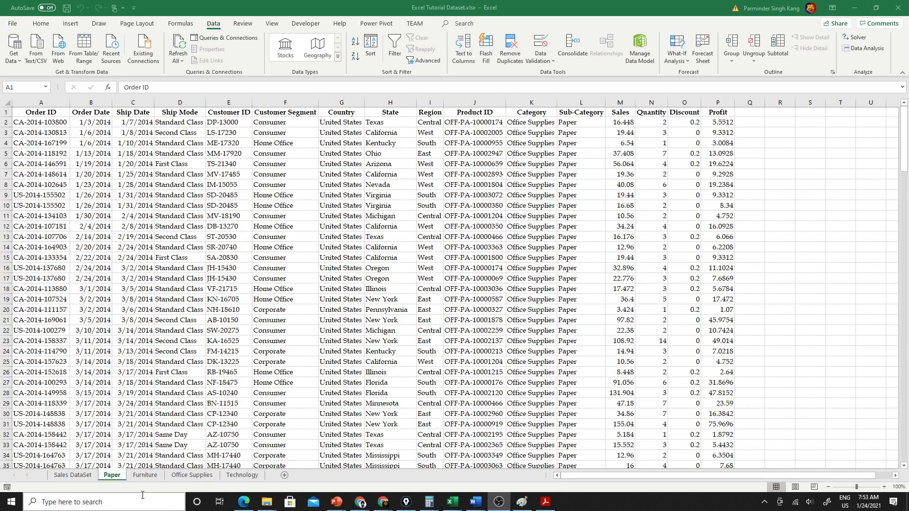
{"action": "left_click", "coordinate": [72, 475]}
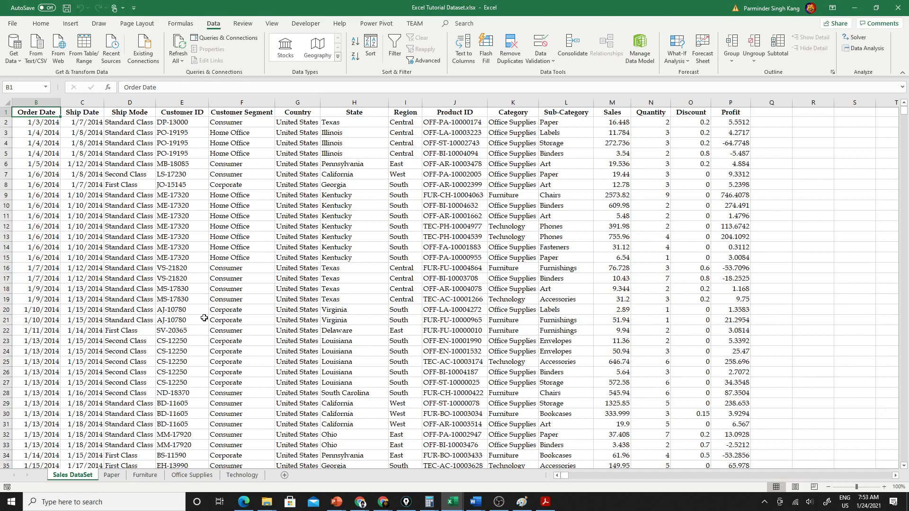
{"action": "scroll", "coordinate": [204, 318], "scroll_direction": "left", "scroll_amount": 1}
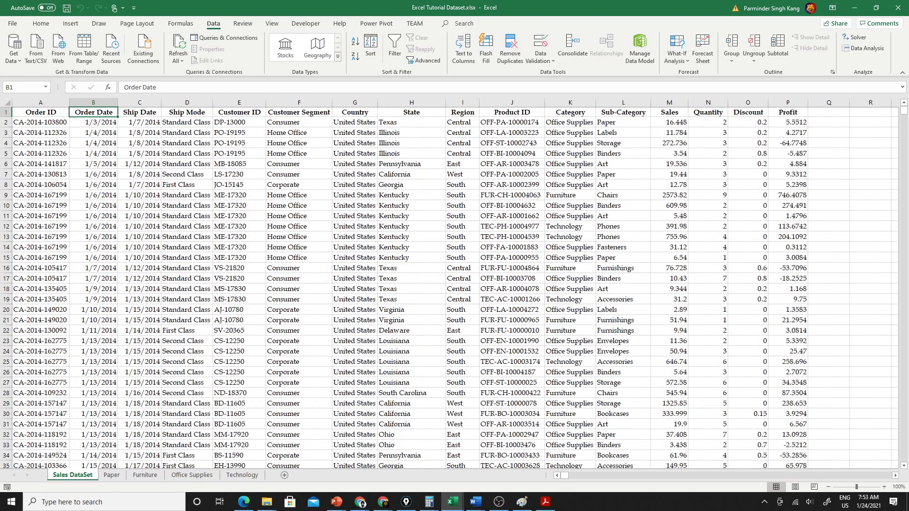
{"action": "left_click", "coordinate": [46, 112]}
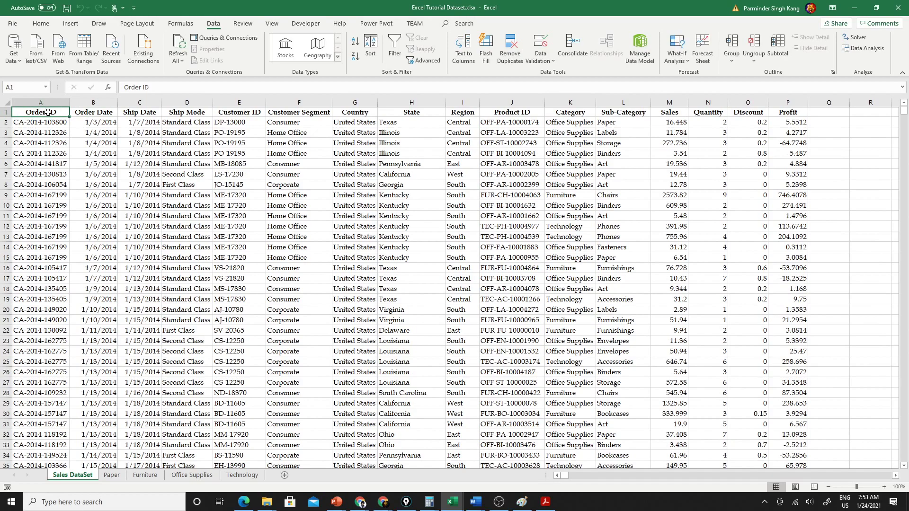
{"action": "left_click", "coordinate": [47, 102]}
{"action": "left_click", "coordinate": [52, 123]}
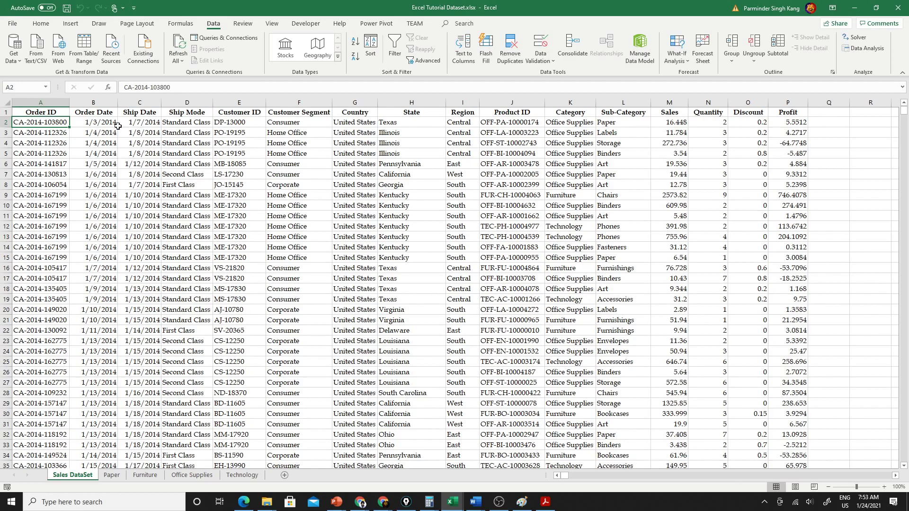
{"action": "left_click", "coordinate": [86, 121]}
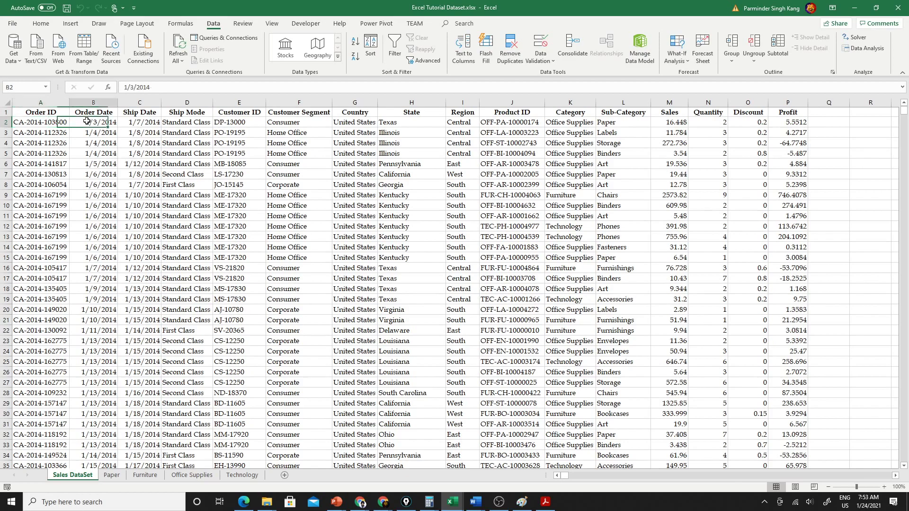
{"action": "left_click", "coordinate": [137, 124]}
{"action": "left_click", "coordinate": [169, 122]}
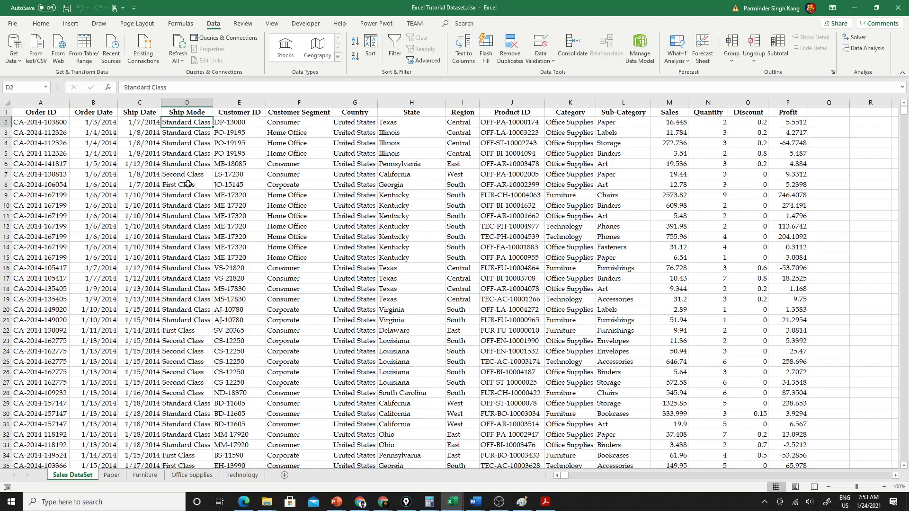
{"action": "left_click_drag", "start_coordinate": [188, 184], "coordinate": [191, 131]}
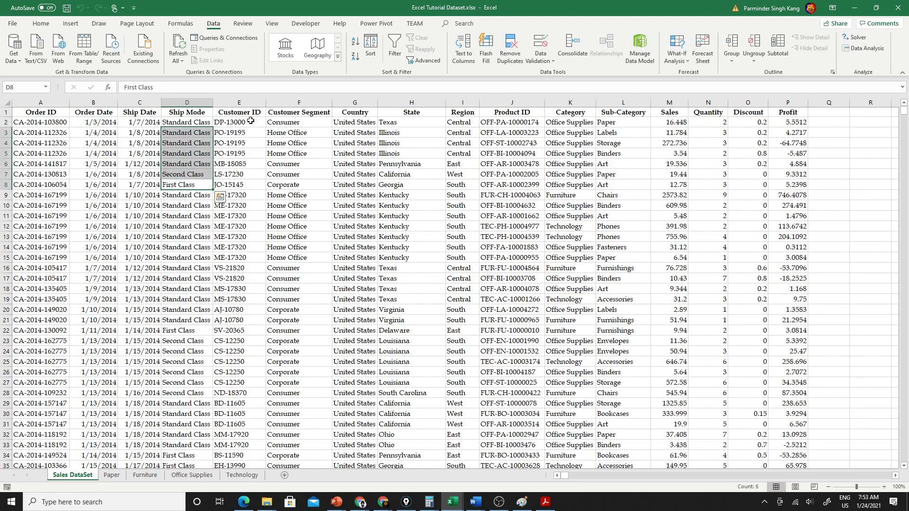
{"action": "left_click_drag", "start_coordinate": [249, 121], "coordinate": [246, 176]}
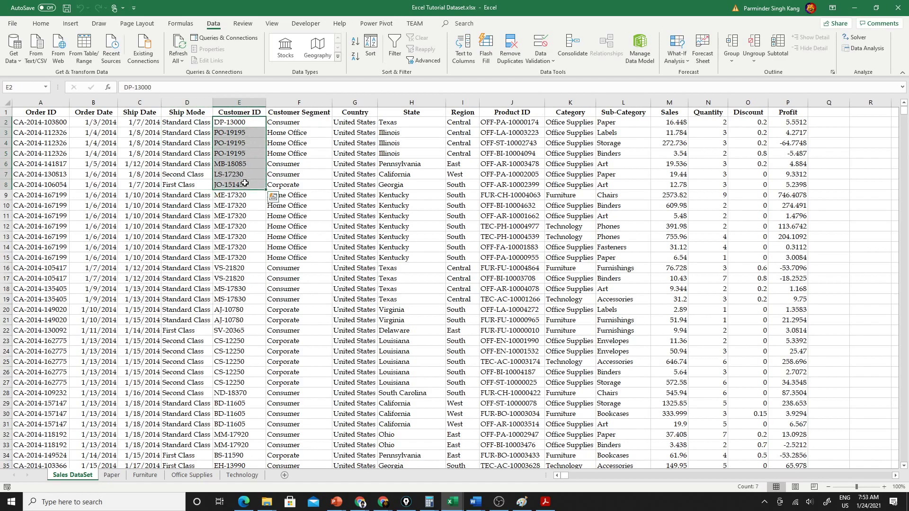
{"action": "left_click", "coordinate": [287, 128]}
{"action": "left_click_drag", "start_coordinate": [287, 128], "coordinate": [286, 194]}
{"action": "left_click_drag", "start_coordinate": [280, 126], "coordinate": [280, 142]}
{"action": "left_click", "coordinate": [280, 125]}
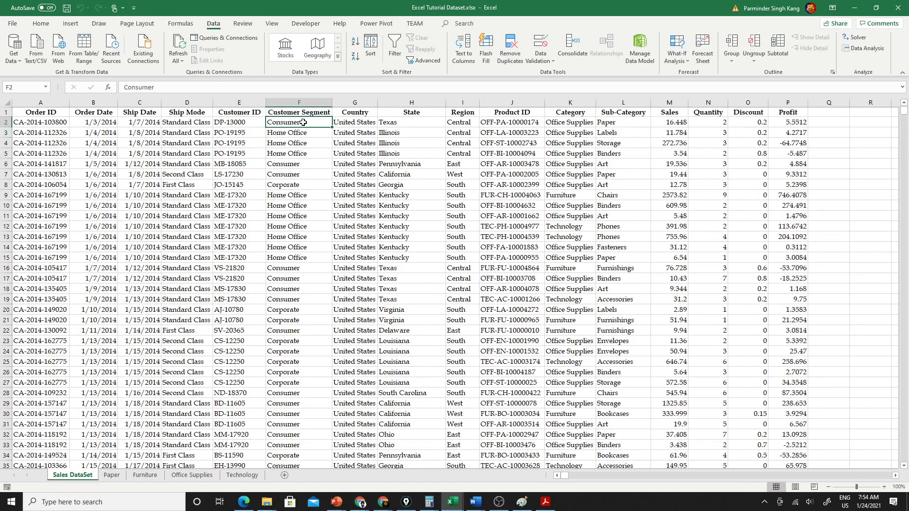
{"action": "left_click", "coordinate": [299, 153]}
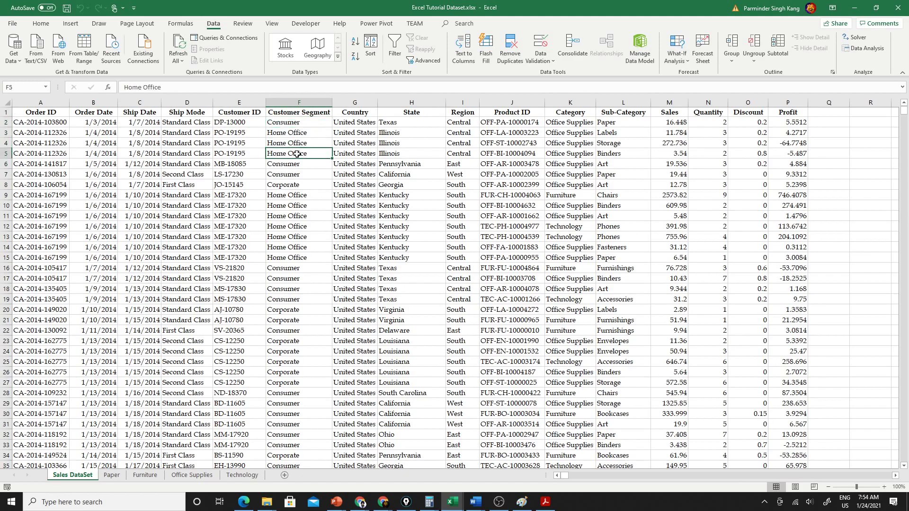
{"action": "left_click", "coordinate": [291, 310]}
{"action": "left_click", "coordinate": [362, 101]}
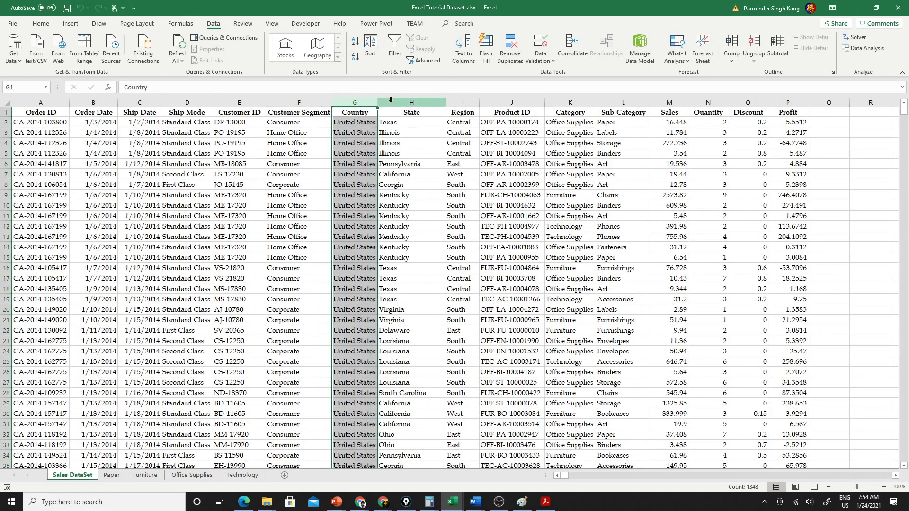
{"action": "left_click", "coordinate": [411, 102]}
{"action": "left_click", "coordinate": [455, 101]}
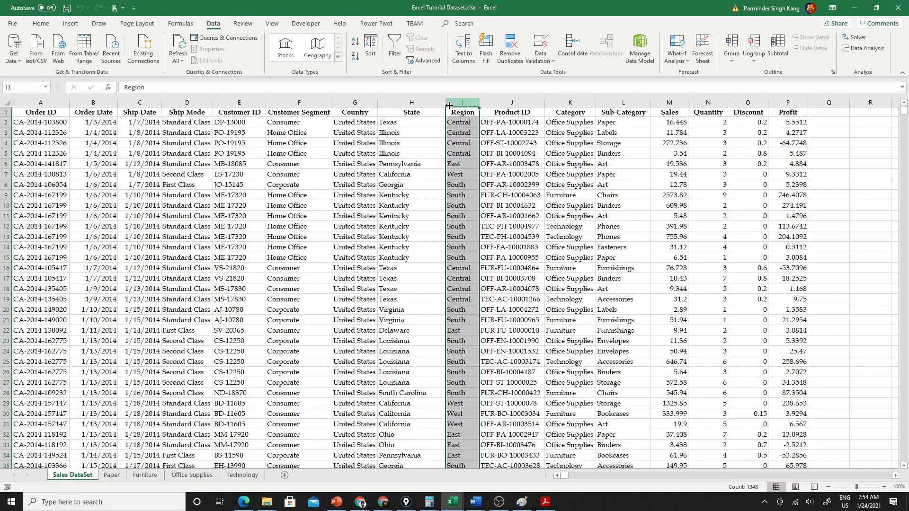
{"action": "left_click", "coordinate": [499, 102]}
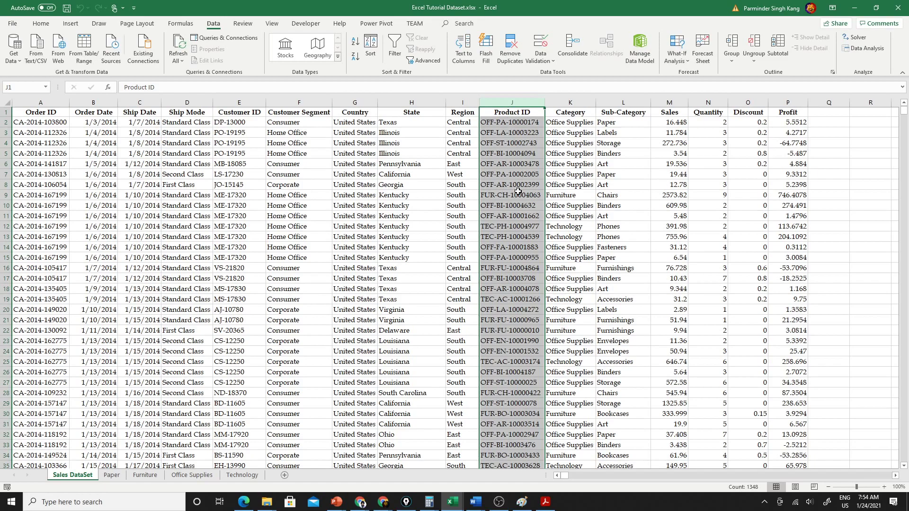
{"action": "left_click", "coordinate": [566, 99]}
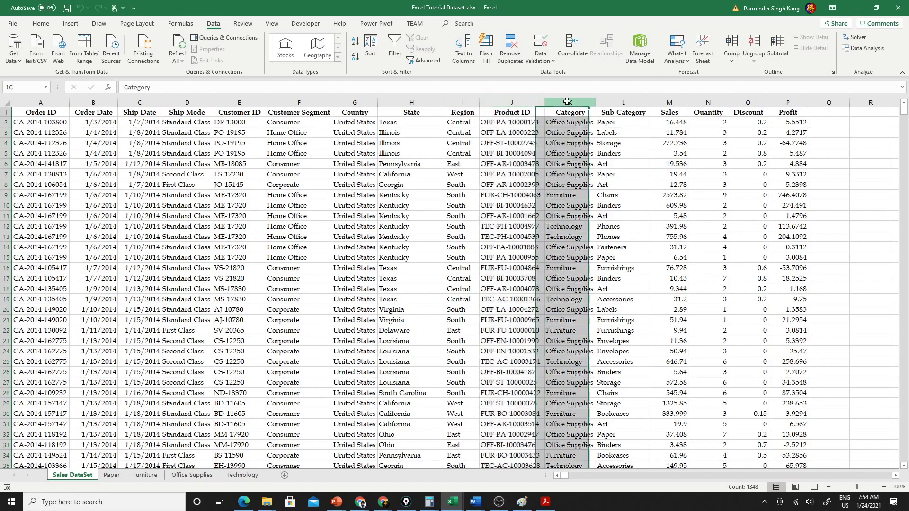
{"action": "left_click", "coordinate": [616, 101]}
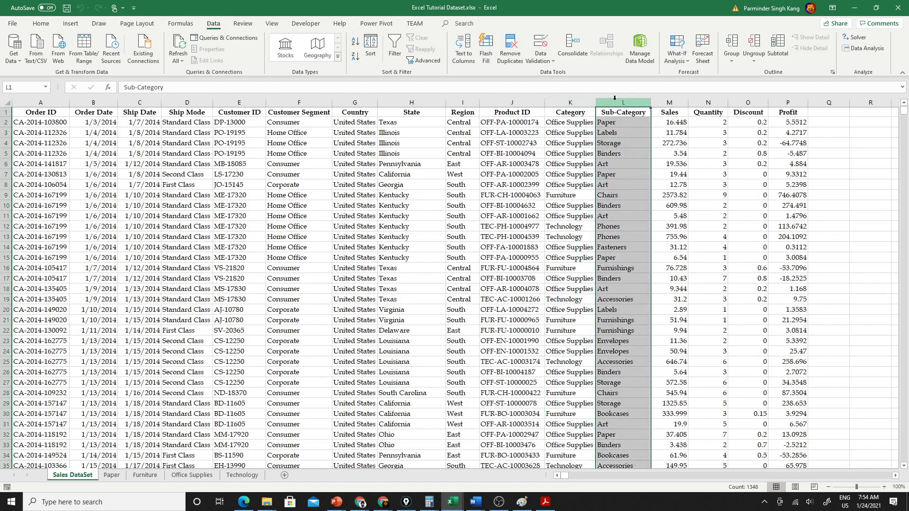
{"action": "left_click", "coordinate": [554, 124]}
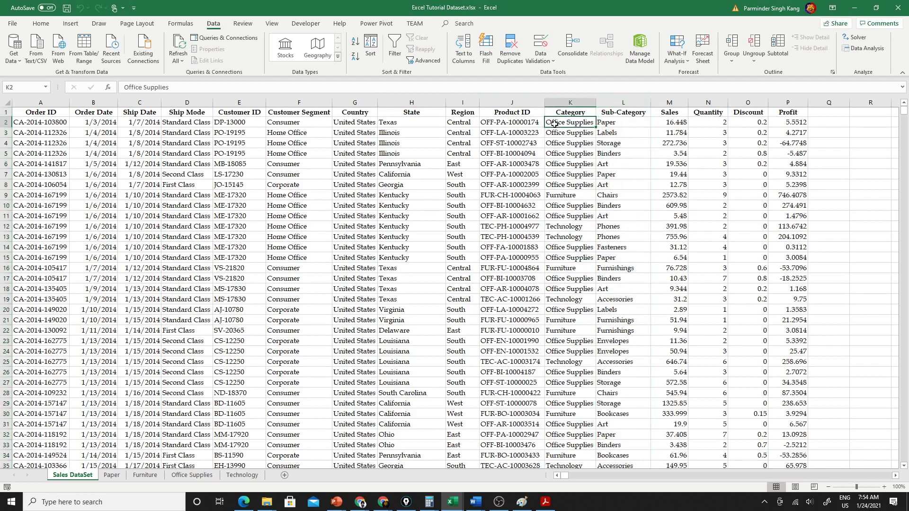
{"action": "left_click_drag", "start_coordinate": [584, 124], "coordinate": [589, 185]}
{"action": "left_click", "coordinate": [613, 123]}
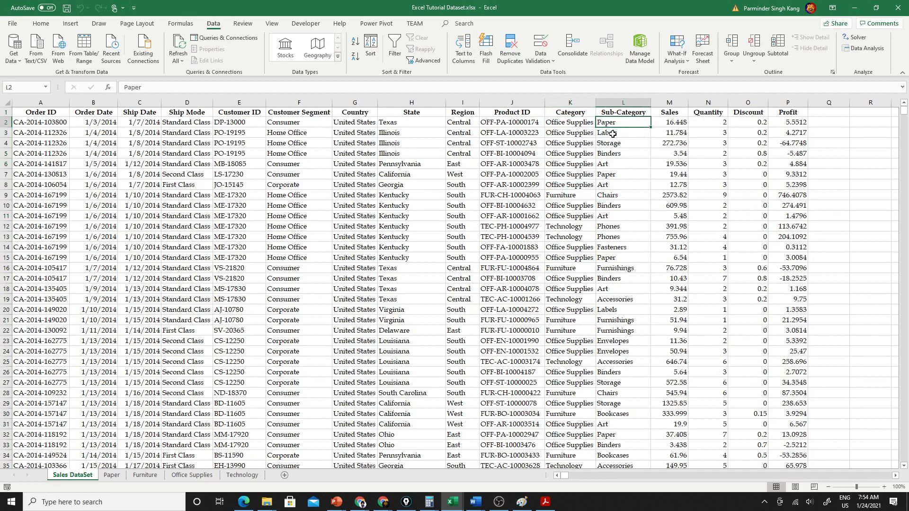
{"action": "left_click", "coordinate": [613, 134]}
{"action": "left_click", "coordinate": [615, 144]}
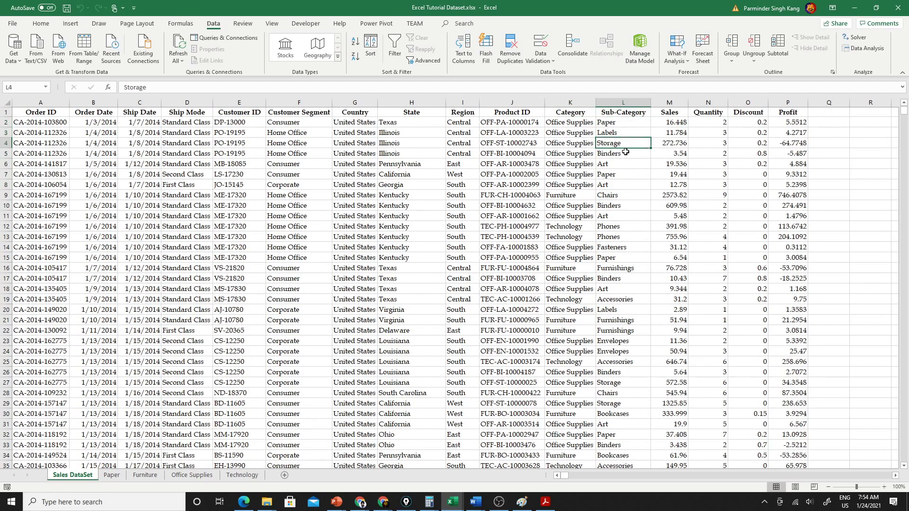
{"action": "left_click", "coordinate": [625, 153]}
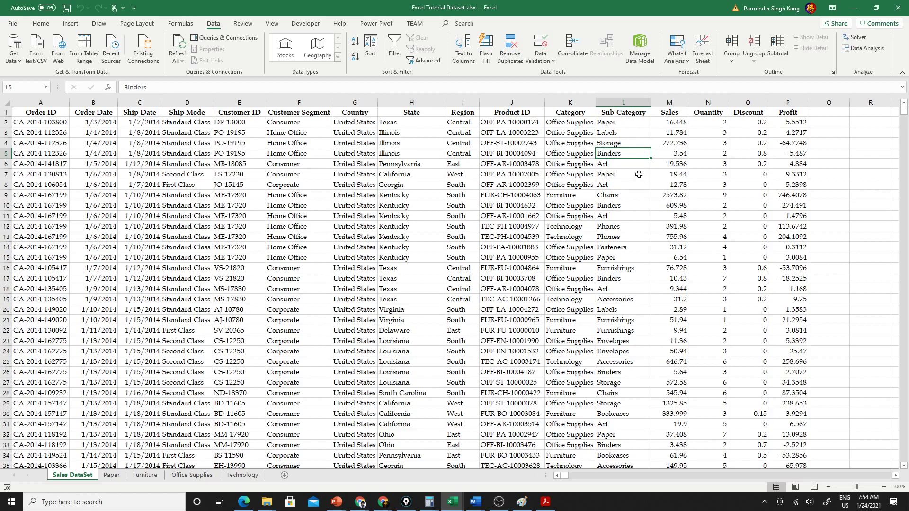
{"action": "left_click", "coordinate": [668, 100]}
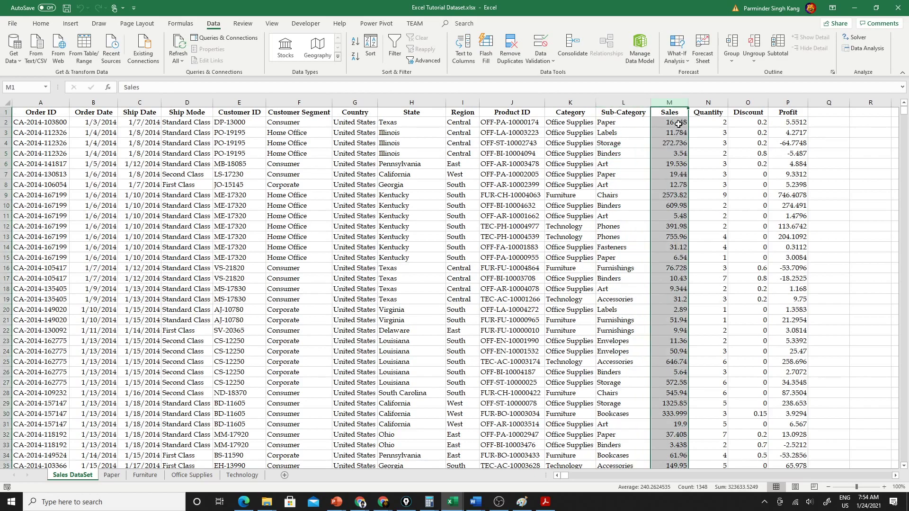
{"action": "left_click", "coordinate": [708, 100]}
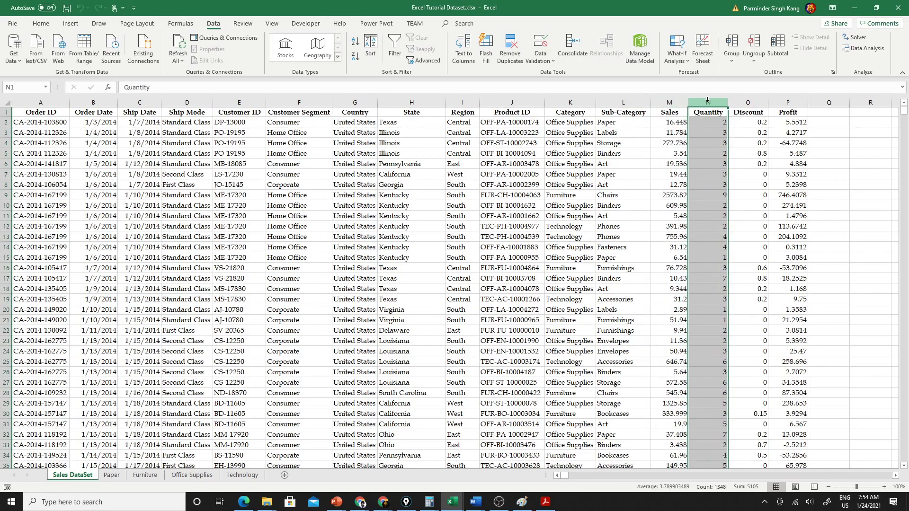
{"action": "left_click", "coordinate": [745, 99]}
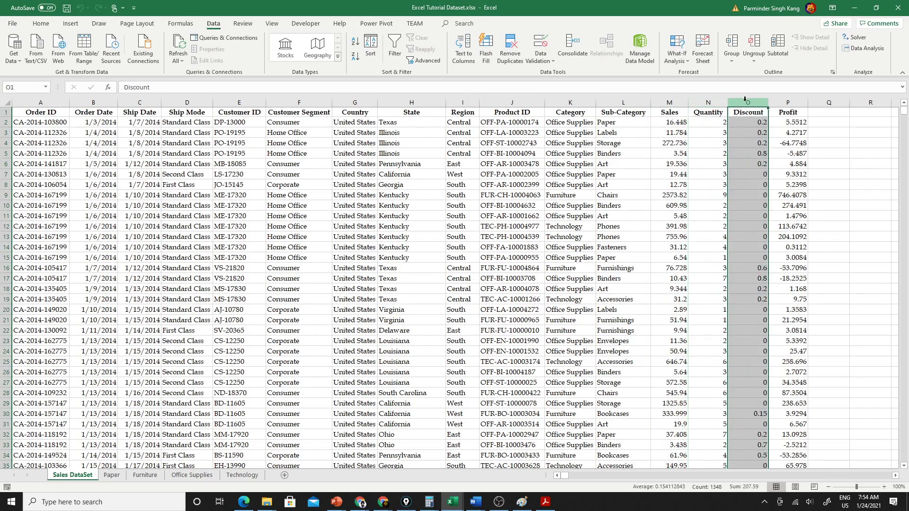
{"action": "left_click", "coordinate": [787, 102]}
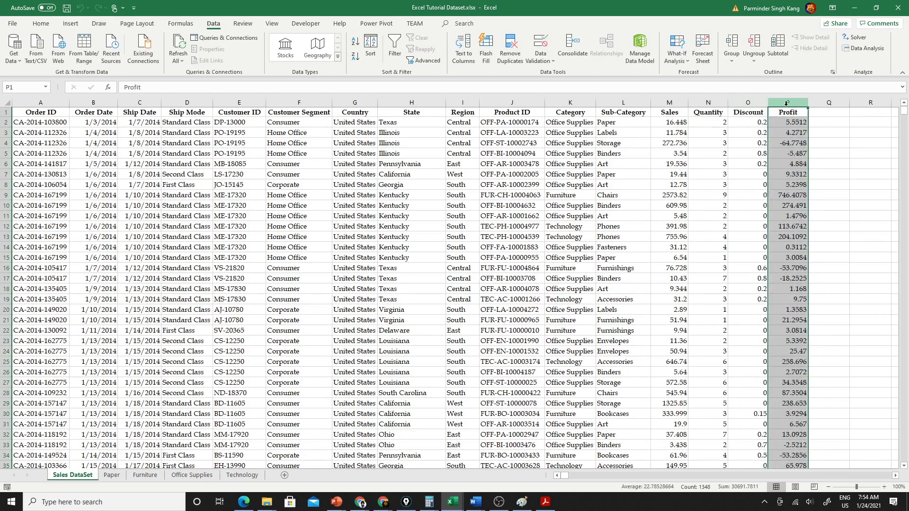
Browse the Paper, Furniture, Office Supplies, Technology and Sales DataSet sheets twice, ending on Paper
{"action": "left_click", "coordinate": [112, 479]}
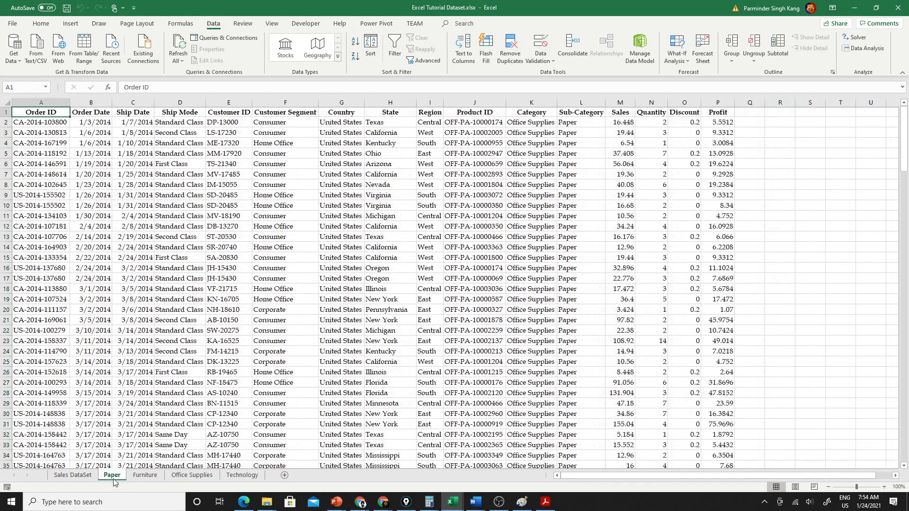
{"action": "left_click", "coordinate": [145, 476]}
{"action": "left_click", "coordinate": [177, 475]}
{"action": "left_click", "coordinate": [242, 476]}
{"action": "left_click", "coordinate": [84, 476]}
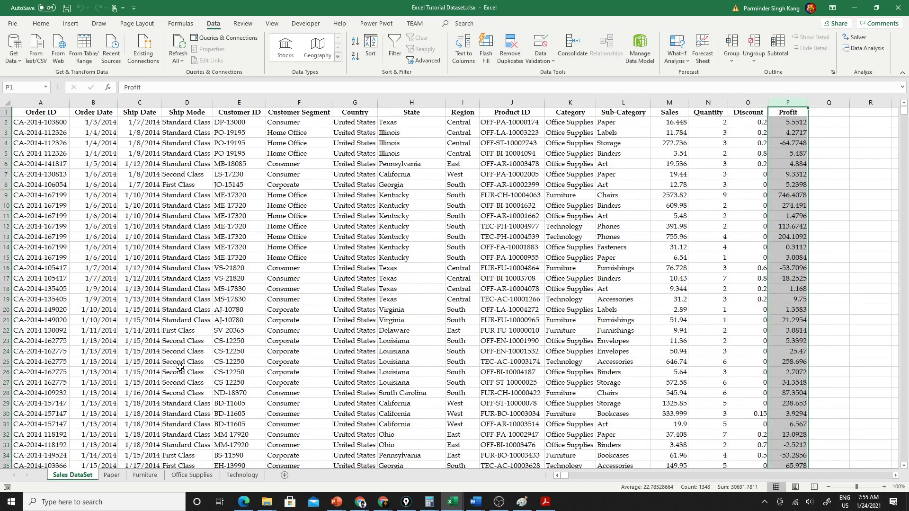
{"action": "left_click", "coordinate": [113, 476]}
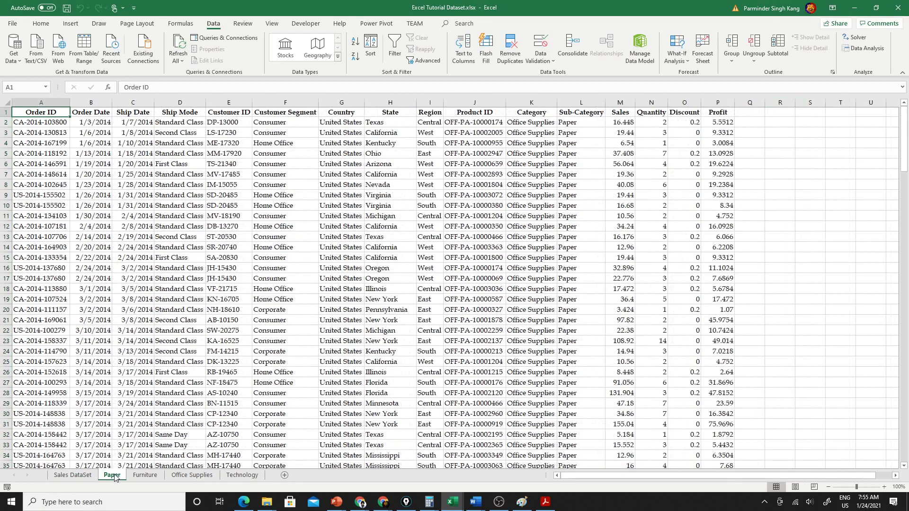
{"action": "left_click", "coordinate": [142, 477]}
{"action": "left_click", "coordinate": [195, 478]}
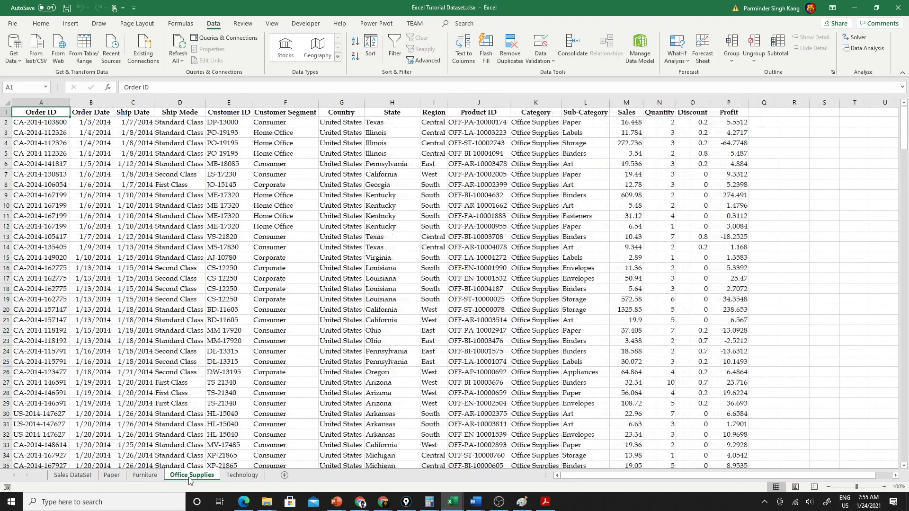
{"action": "left_click", "coordinate": [239, 477]}
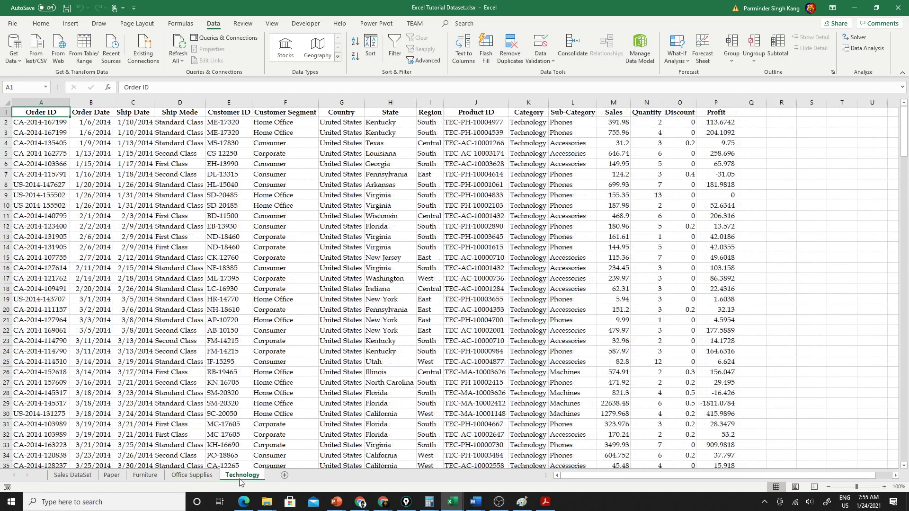
{"action": "left_click", "coordinate": [113, 476]}
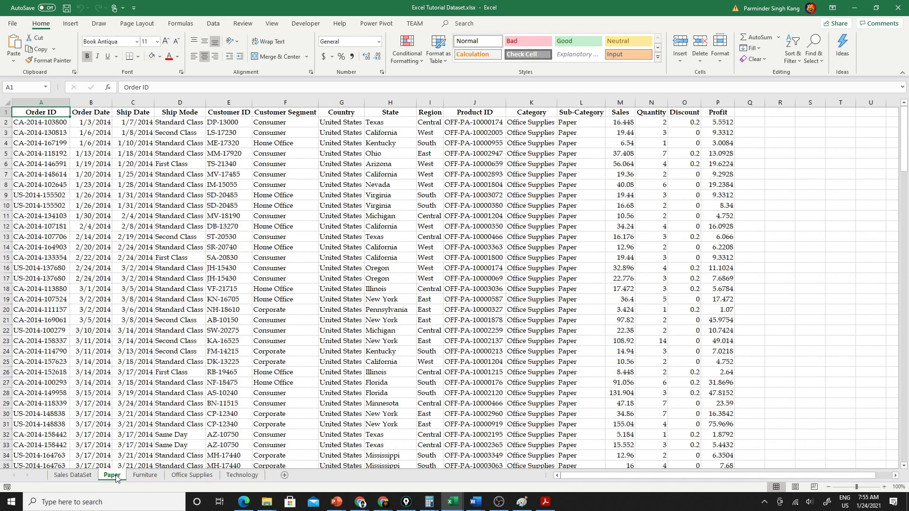
Go to the Sales DataSet sheet and turn on filtering for its columns
{"action": "left_click", "coordinate": [145, 476]}
{"action": "left_click", "coordinate": [114, 475]}
{"action": "left_click", "coordinate": [71, 478]}
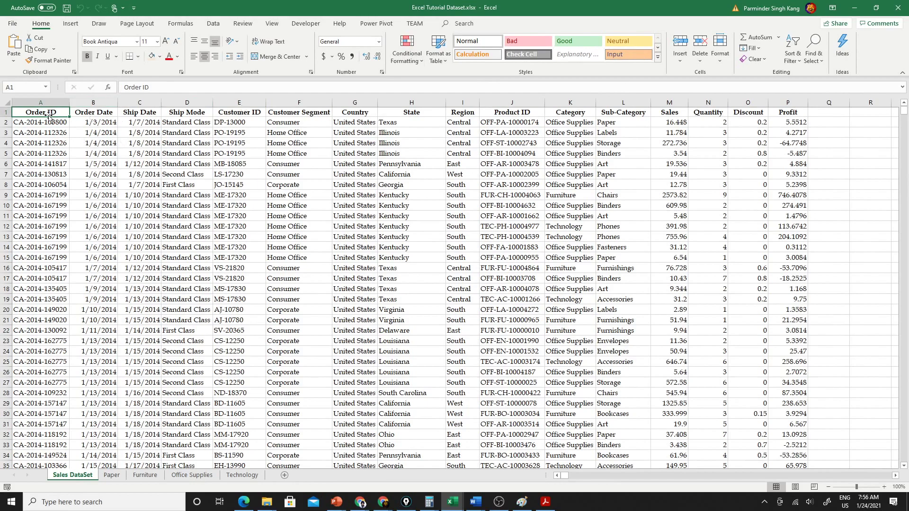
{"action": "left_click", "coordinate": [793, 64]}
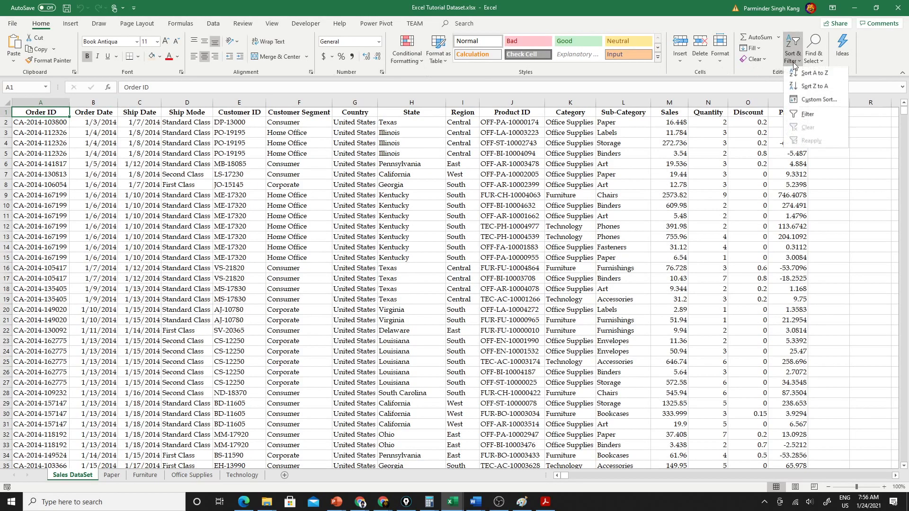
{"action": "left_click", "coordinate": [810, 114]}
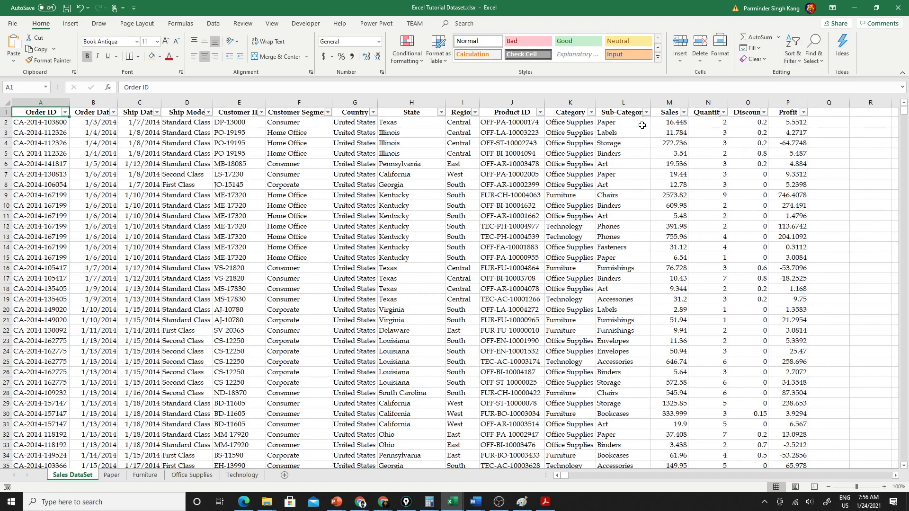
Filter Category to Furniture only, then compare with the Furniture sheet
{"action": "left_click", "coordinate": [591, 113]}
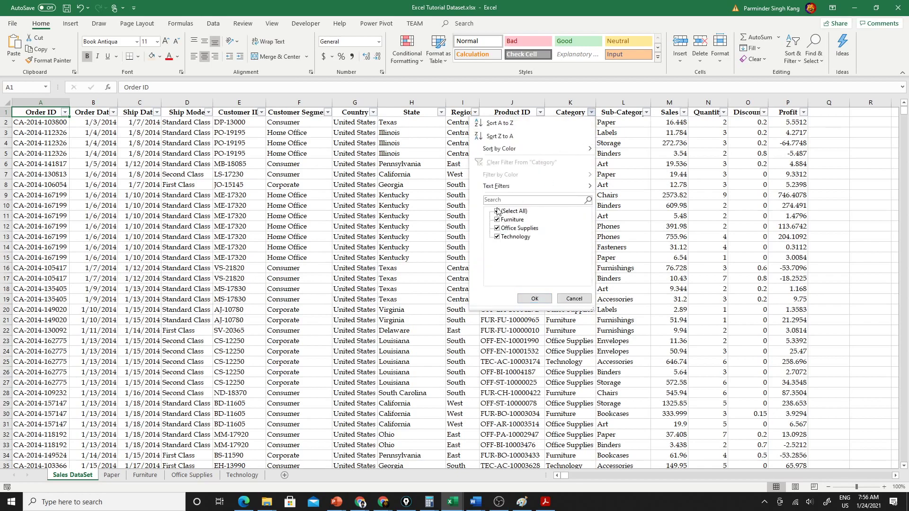
{"action": "left_click", "coordinate": [499, 212]}
{"action": "left_click", "coordinate": [497, 212]}
{"action": "left_click", "coordinate": [497, 219]}
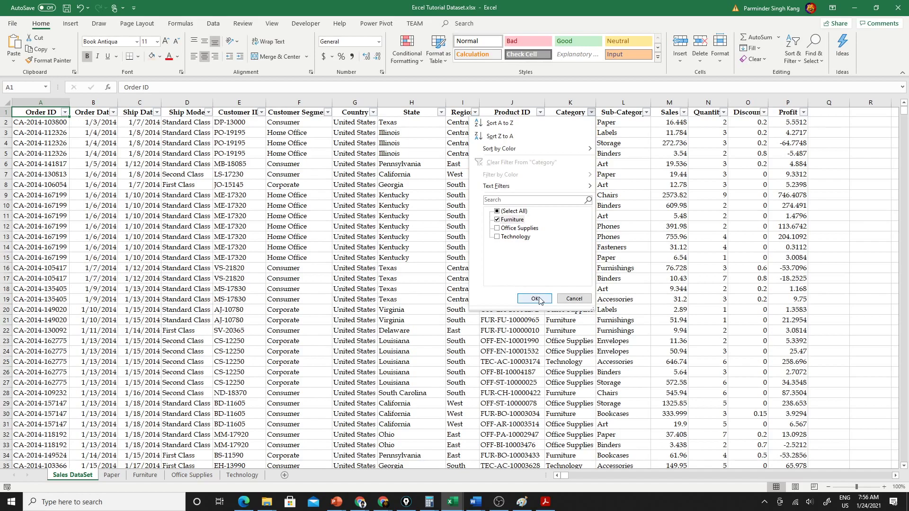
{"action": "left_click", "coordinate": [536, 299]}
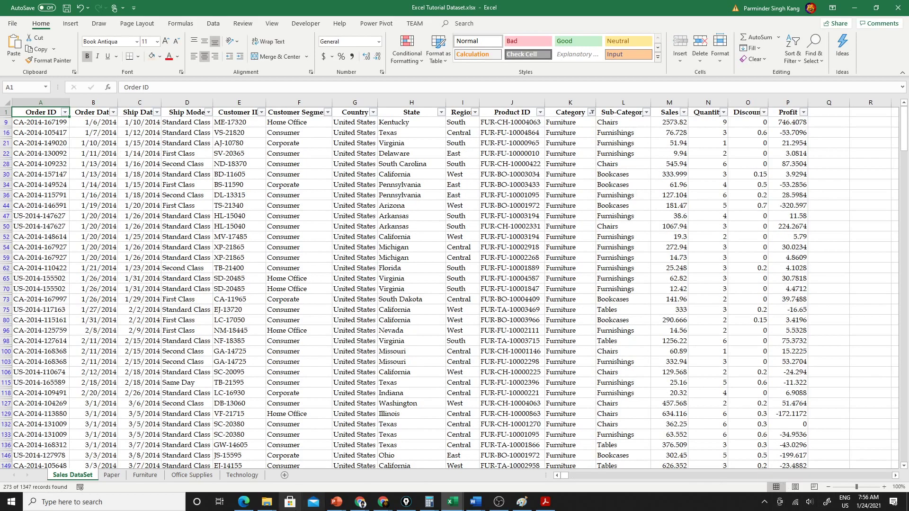
{"action": "left_click", "coordinate": [147, 476]}
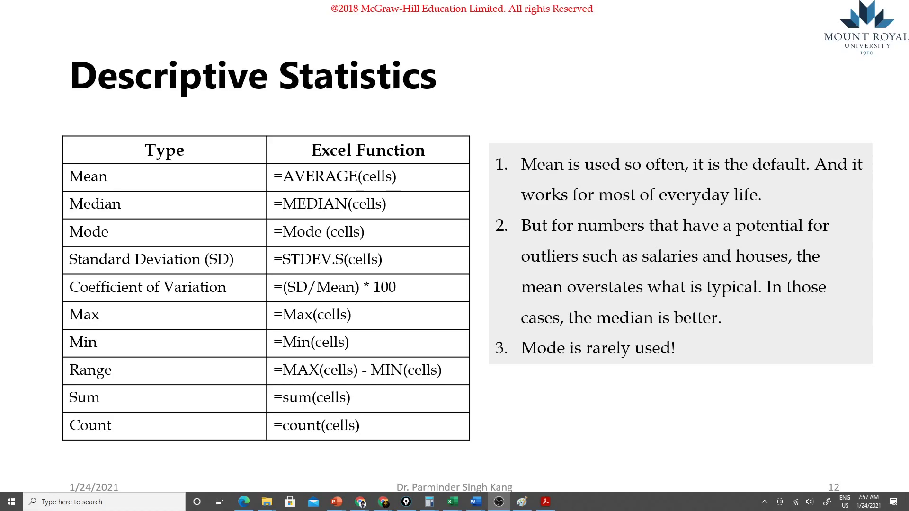
Circle the Excel Function column, arrow the =AVERAGE(cells) entry, then erase the slide ink
{"action": "key", "text": "alt+Tab"}
{"action": "mouse_move", "coordinate": [296, 148]}
{"action": "left_mouse_down"}
{"action": "mouse_move", "coordinate": [268, 436]}
{"action": "mouse_move", "coordinate": [432, 288]}
{"action": "mouse_move", "coordinate": [282, 163]}
{"action": "left_mouse_up"}
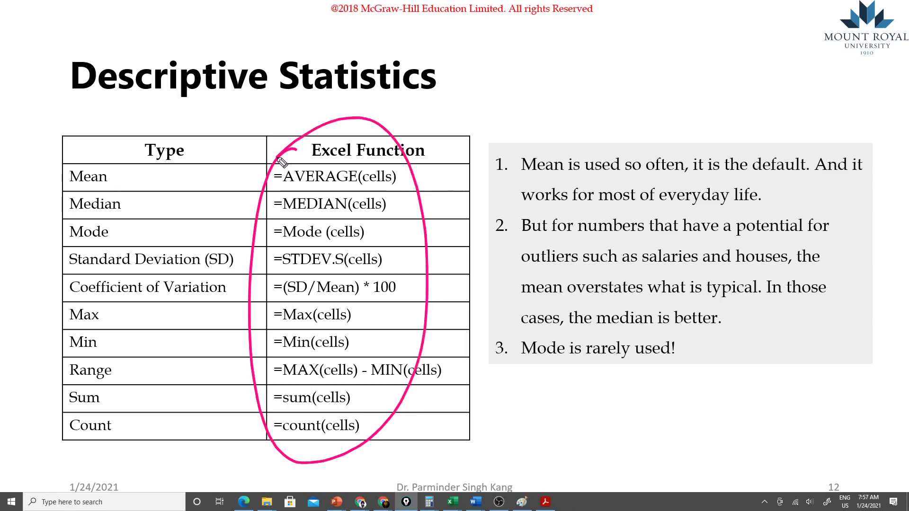
{"action": "left_click_drag", "start_coordinate": [400, 179], "coordinate": [435, 144]}
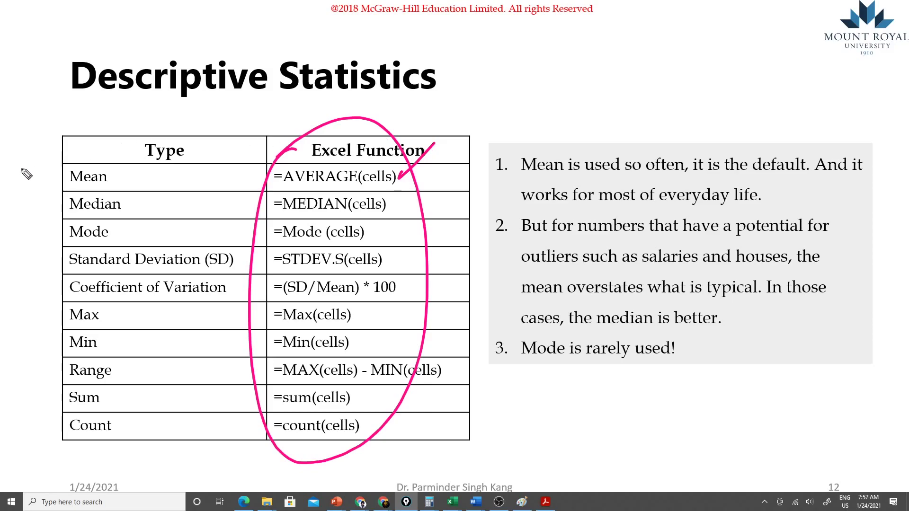
{"action": "key", "text": "e"}
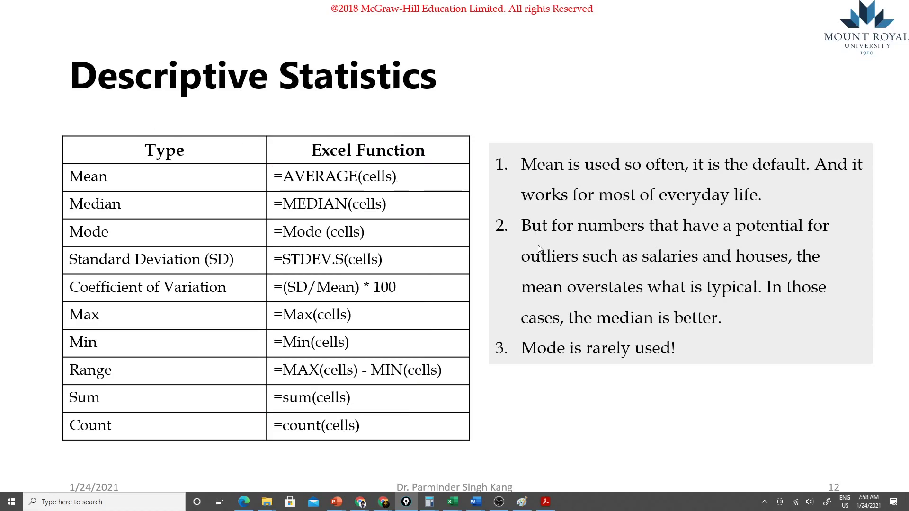
Back on Excel's Paper sheet, choose Descriptive Statistics from the Data Analysis tools
{"action": "key", "text": "alt+Tab"}
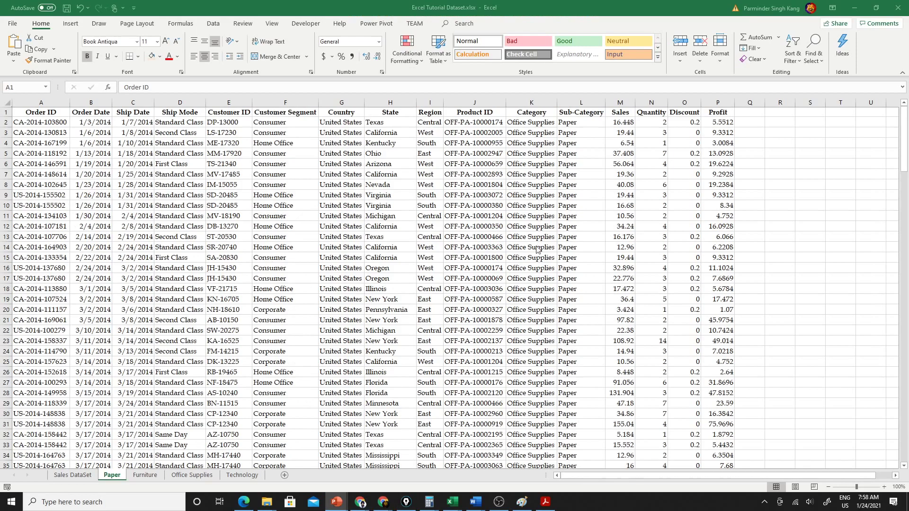
{"action": "left_click", "coordinate": [106, 477]}
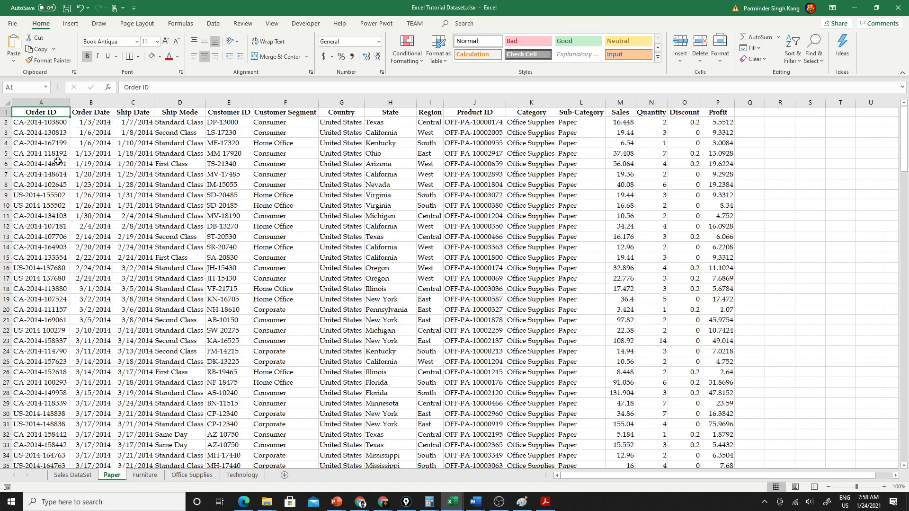
{"action": "left_click", "coordinate": [215, 26]}
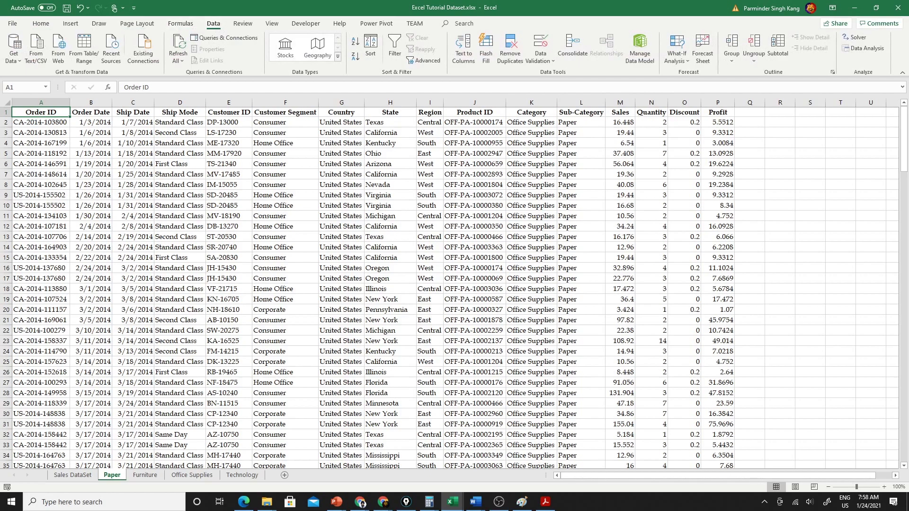
{"action": "key", "text": "ctrl+shift+p"}
{"action": "mouse_move", "coordinate": [216, 14]}
{"action": "left_mouse_down"}
{"action": "mouse_move", "coordinate": [221, 19]}
{"action": "mouse_move", "coordinate": [229, 2]}
{"action": "left_mouse_up"}
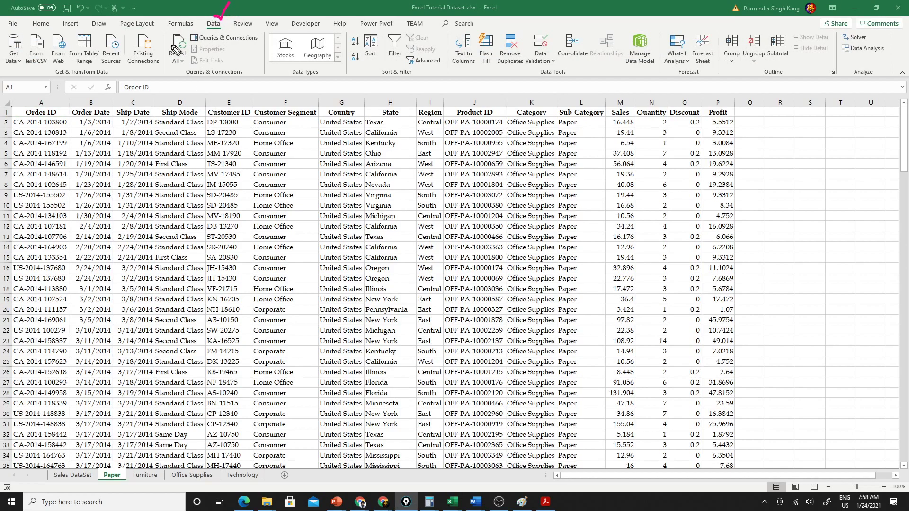
{"action": "key", "text": "ctrl+shift+p"}
{"action": "left_click", "coordinate": [861, 50]}
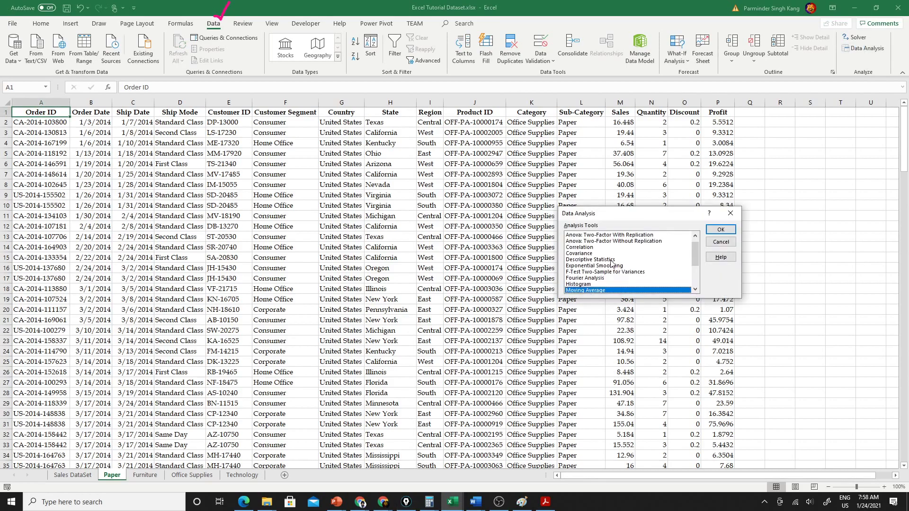
{"action": "left_click", "coordinate": [612, 260]}
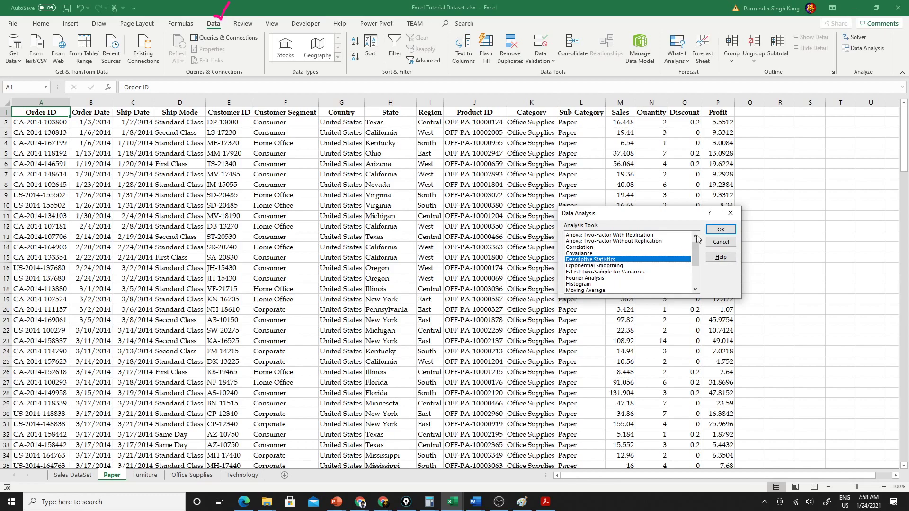
{"action": "left_click", "coordinate": [720, 230]}
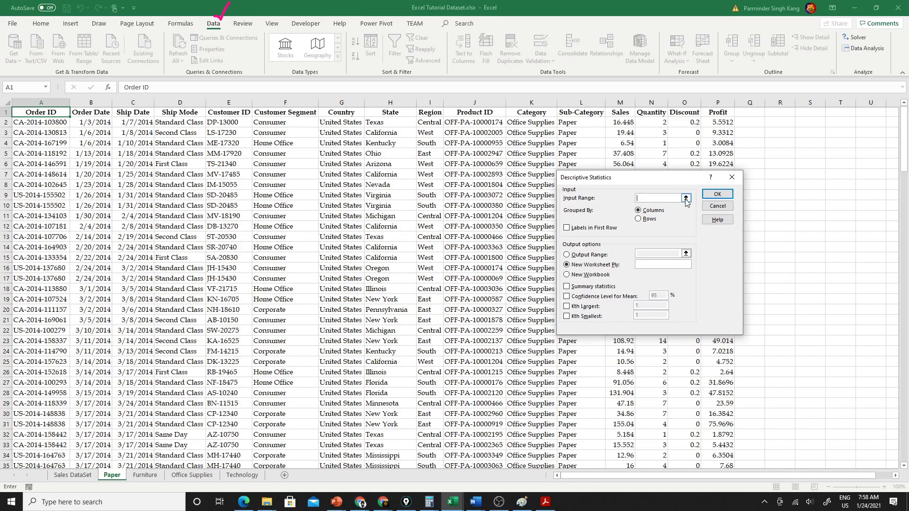
Move the dialog aside and select N1:N183, the Quantity column, as the input range
{"action": "left_click_drag", "start_coordinate": [676, 177], "coordinate": [392, 164]}
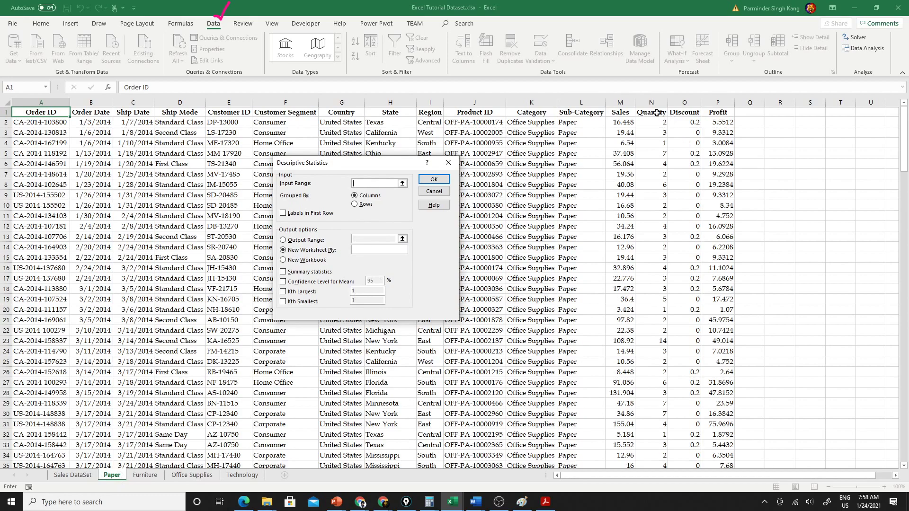
{"action": "left_click_drag", "start_coordinate": [656, 113], "coordinate": [658, 446]}
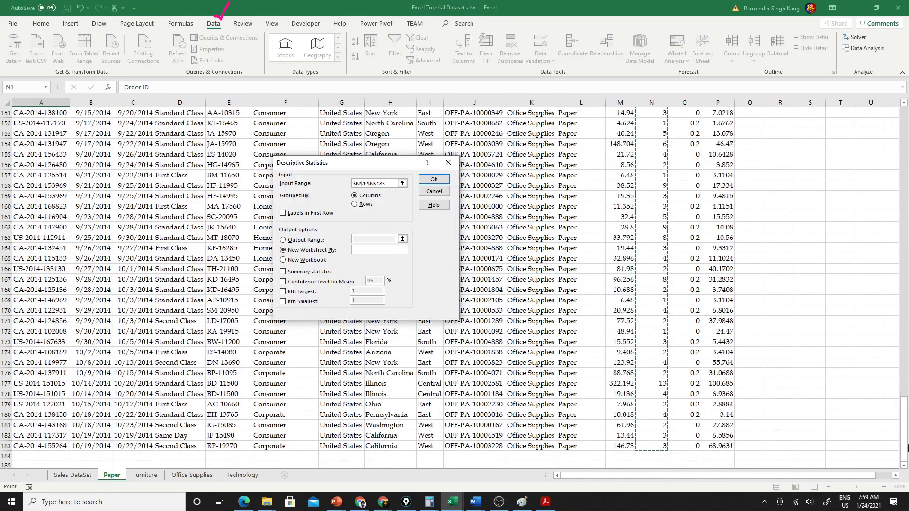
{"action": "left_click_drag", "start_coordinate": [906, 448], "coordinate": [904, 125]}
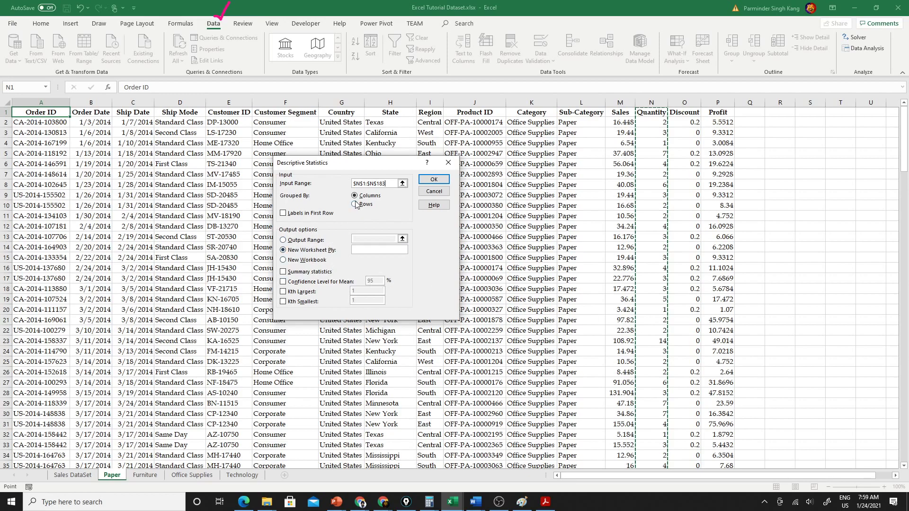
Tick Labels in First Row, annotating that option and the Quantity header
{"action": "left_click", "coordinate": [284, 213]}
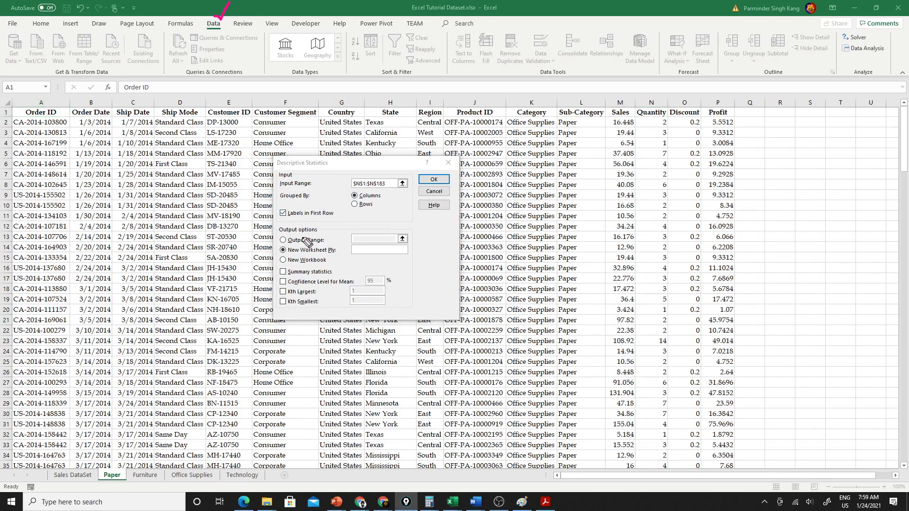
{"action": "left_click_drag", "start_coordinate": [279, 218], "coordinate": [322, 220]}
{"action": "mouse_move", "coordinate": [636, 101]}
{"action": "left_mouse_down"}
{"action": "mouse_move", "coordinate": [637, 116]}
{"action": "mouse_move", "coordinate": [664, 119]}
{"action": "mouse_move", "coordinate": [669, 100]}
{"action": "mouse_move", "coordinate": [636, 108]}
{"action": "left_mouse_up"}
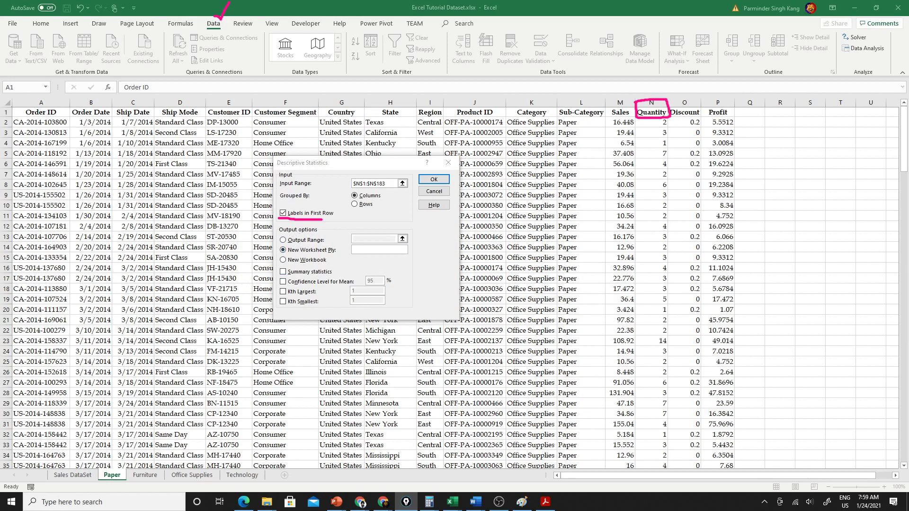
{"action": "left_click_drag", "start_coordinate": [280, 226], "coordinate": [289, 220]}
Output summary statistics to a new sheet and autofit column A for the statistic names
{"action": "left_click", "coordinate": [284, 273]}
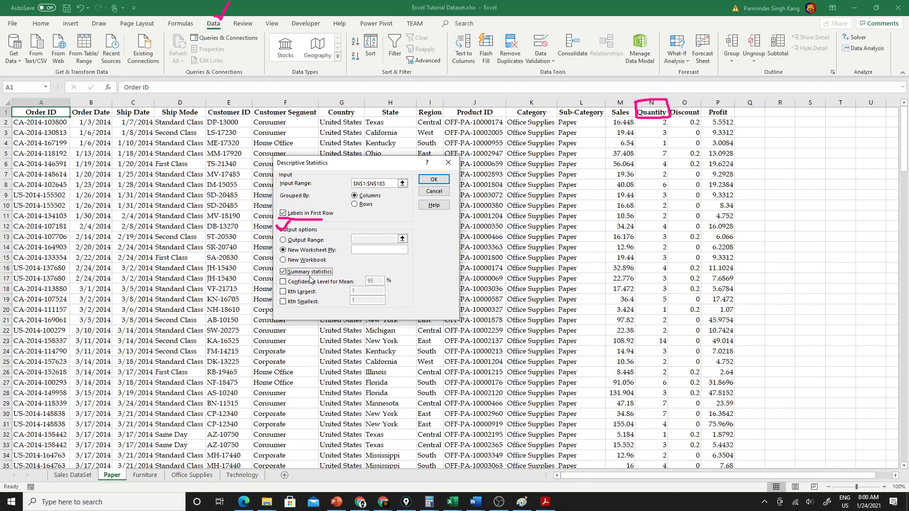
{"action": "left_click", "coordinate": [427, 184]}
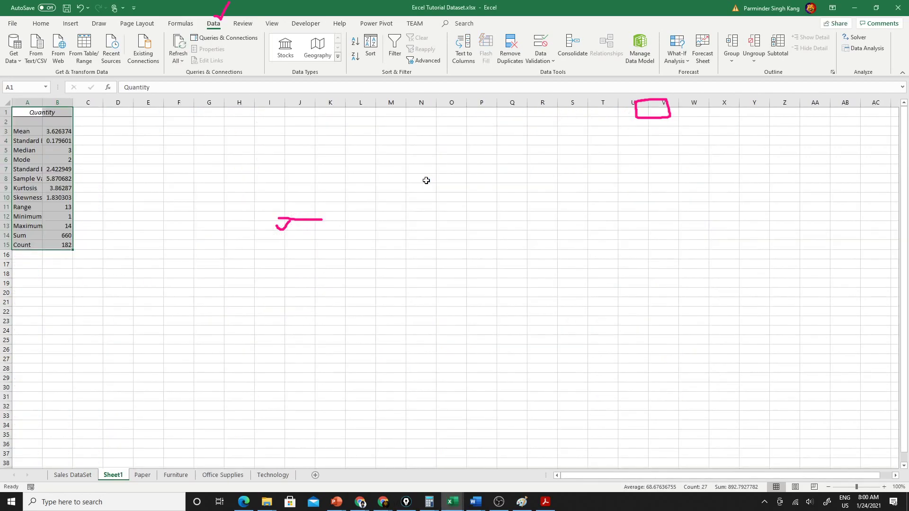
{"action": "double_click", "coordinate": [42, 102]}
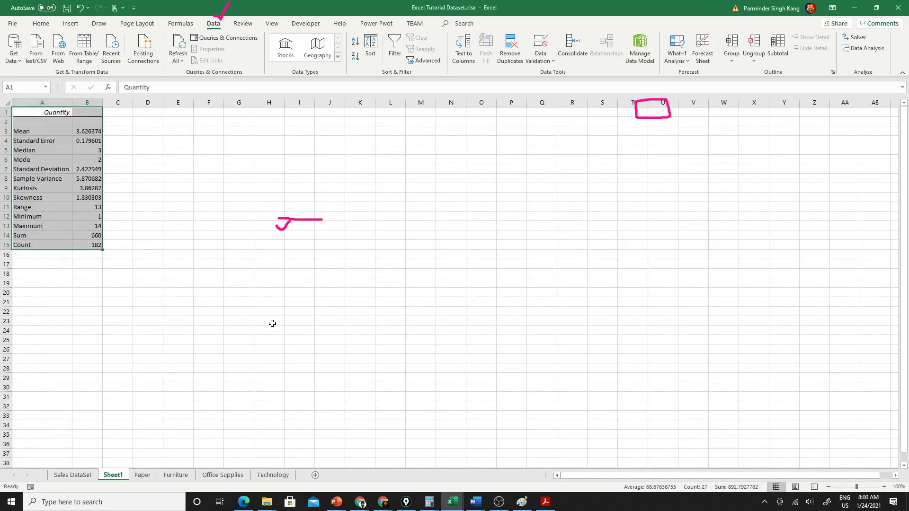
Rename the Sheet1 tab to 'paper - Desc Stat' and underline it with an annotation
{"action": "double_click", "coordinate": [112, 477]}
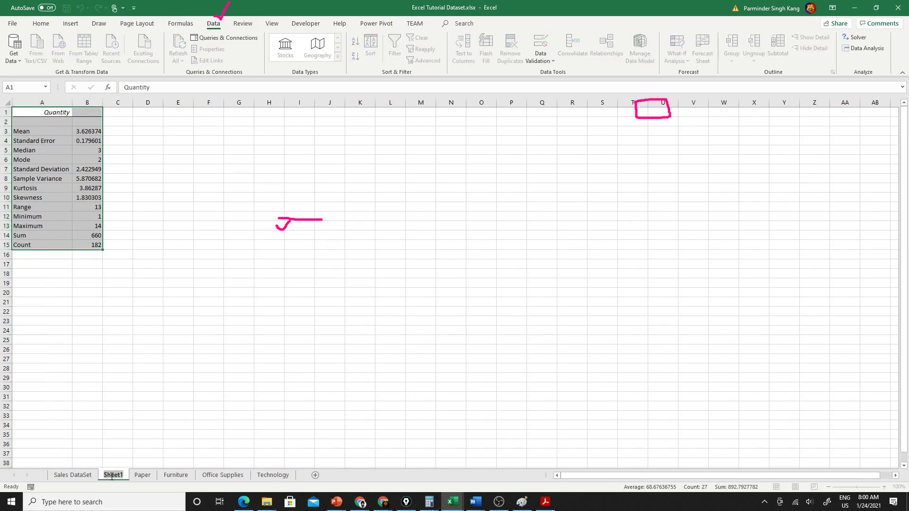
{"action": "type", "text": "paper"}
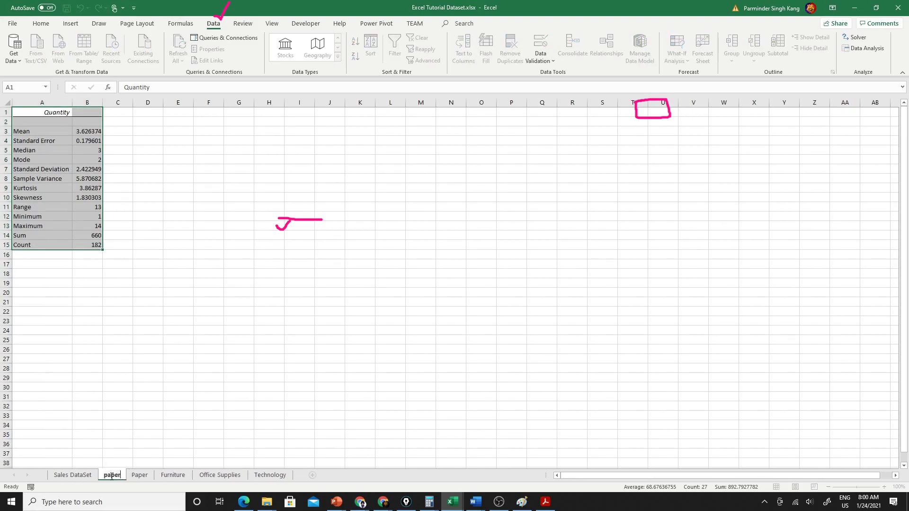
{"action": "type", "text": " - Desc Stat"}
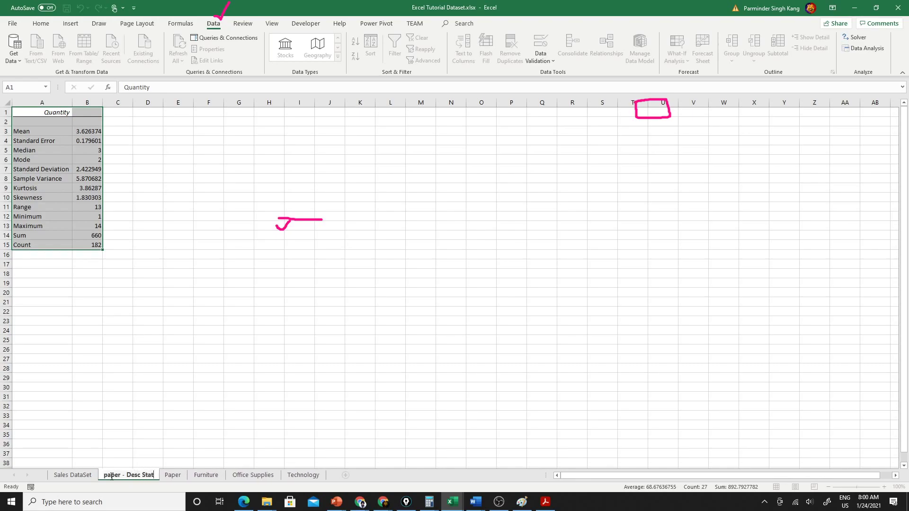
{"action": "key", "text": "Return"}
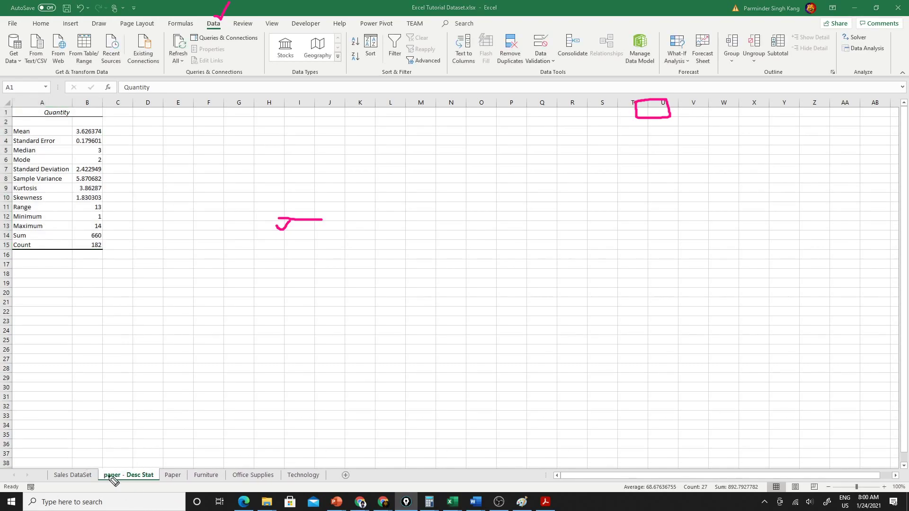
{"action": "mouse_move", "coordinate": [100, 482]}
{"action": "left_mouse_down"}
{"action": "mouse_move", "coordinate": [161, 479]}
{"action": "mouse_move", "coordinate": [116, 450]}
{"action": "mouse_move", "coordinate": [97, 486]}
{"action": "mouse_move", "coordinate": [107, 493]}
{"action": "left_mouse_up"}
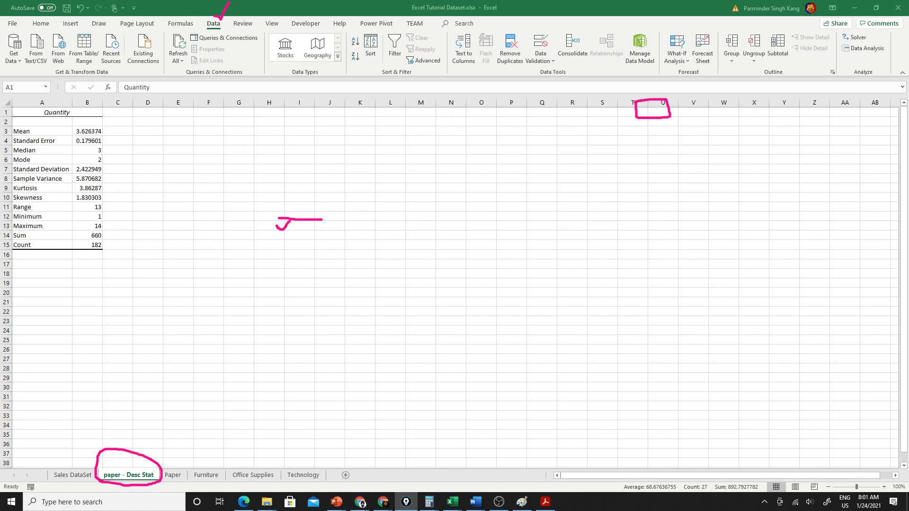
Autofit column B to show full decimals, then highlight the Mean and Standard Error rows
{"action": "key", "text": "ctrl+a"}
{"action": "double_click", "coordinate": [102, 103]}
{"action": "left_click", "coordinate": [34, 133]}
{"action": "mouse_move", "coordinate": [35, 133]}
{"action": "left_mouse_down"}
{"action": "mouse_move", "coordinate": [74, 144]}
{"action": "mouse_move", "coordinate": [129, 142]}
{"action": "left_mouse_up"}
{"action": "left_click", "coordinate": [48, 142]}
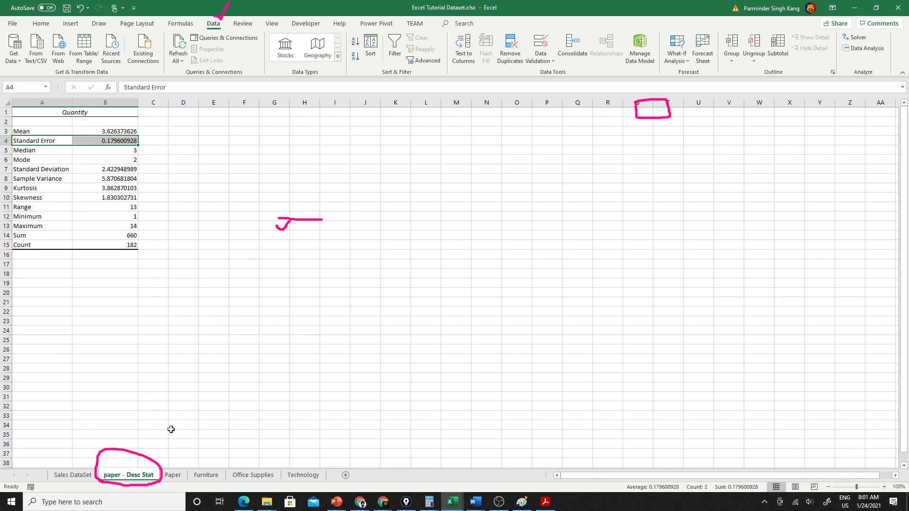
On the Paper sheet, enter =SUM(N2:N183) in R2 to total the Quantity column
{"action": "left_click", "coordinate": [173, 476]}
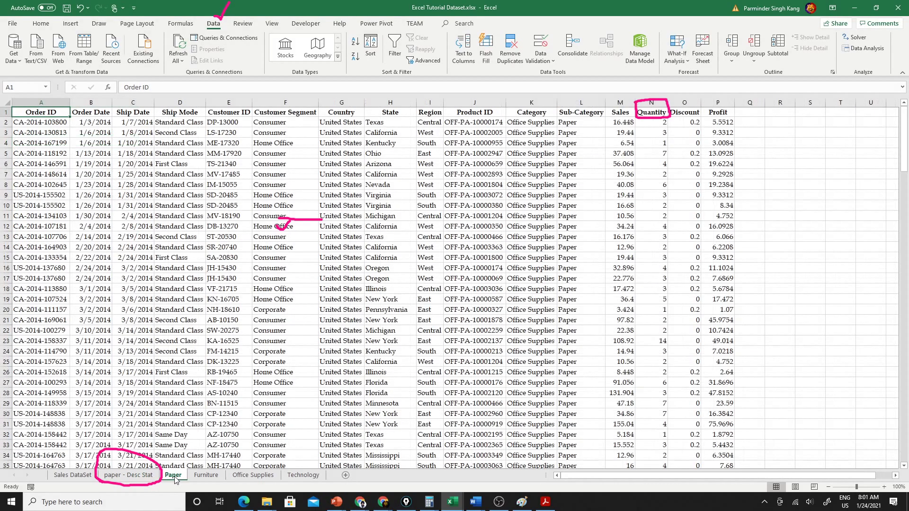
{"action": "scroll", "coordinate": [672, 307], "scroll_direction": "down", "scroll_amount": 3}
{"action": "scroll", "coordinate": [682, 325], "scroll_direction": "up", "scroll_amount": 3}
{"action": "left_click", "coordinate": [778, 124]}
{"action": "type", "text": "=sum("}
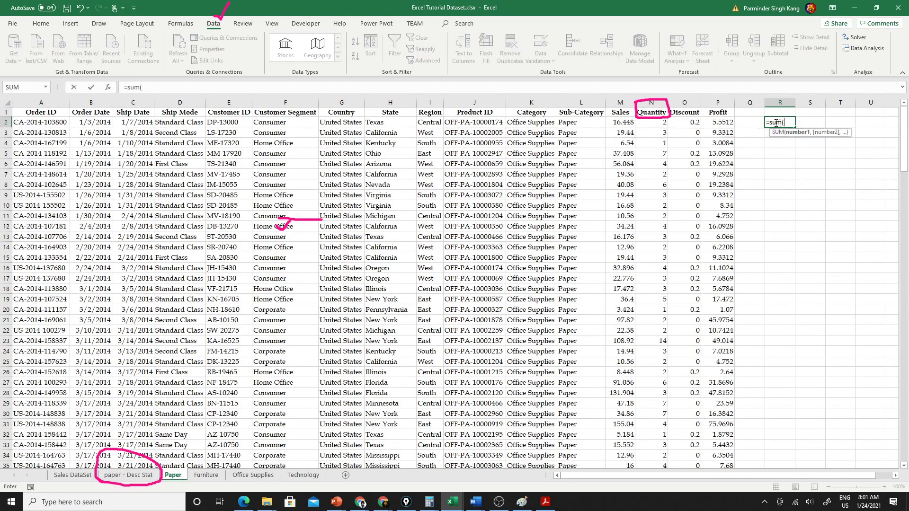
{"action": "left_click_drag", "start_coordinate": [661, 123], "coordinate": [663, 446]}
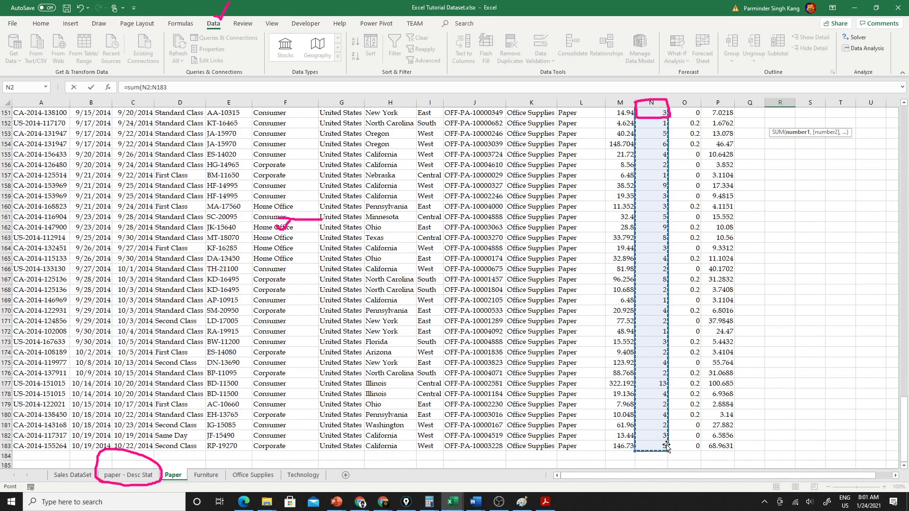
{"action": "key", "text": "Return"}
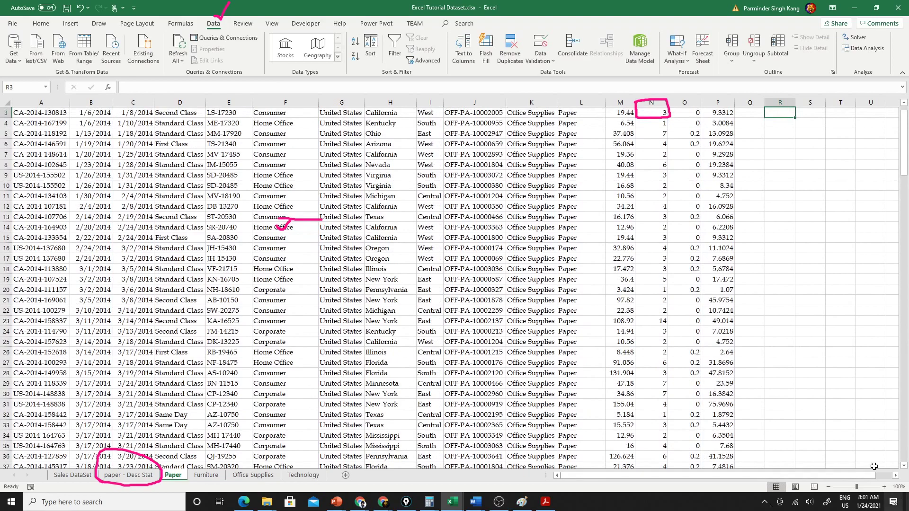
Compare the 660 total in R2 with the Sum row on 'paper - Desc Stat'
{"action": "scroll", "coordinate": [857, 443], "scroll_direction": "up", "scroll_amount": 1}
{"action": "left_click", "coordinate": [788, 121]}
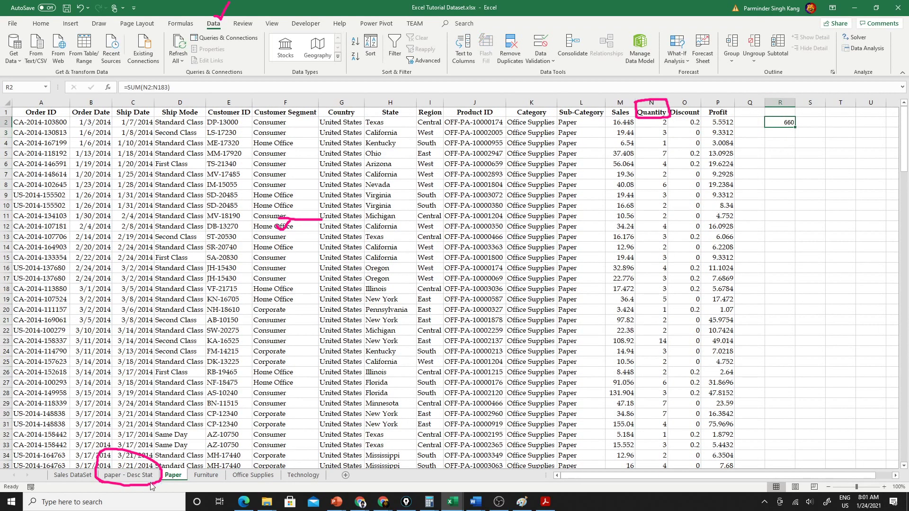
{"action": "left_click", "coordinate": [129, 475]}
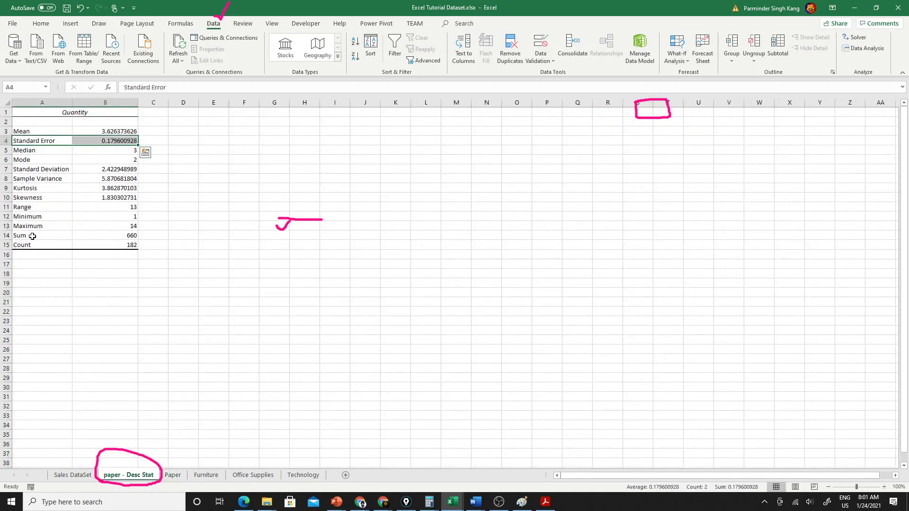
{"action": "left_click_drag", "start_coordinate": [31, 237], "coordinate": [98, 237]}
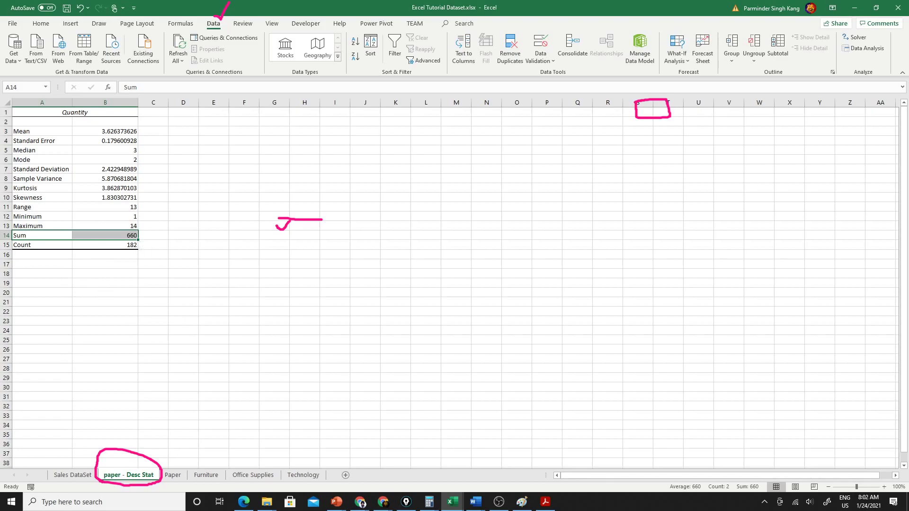
On the Paper sheet, set Descriptive Statistics' input range to M1:P183, Sales through Profit
{"action": "key", "text": "Escape"}
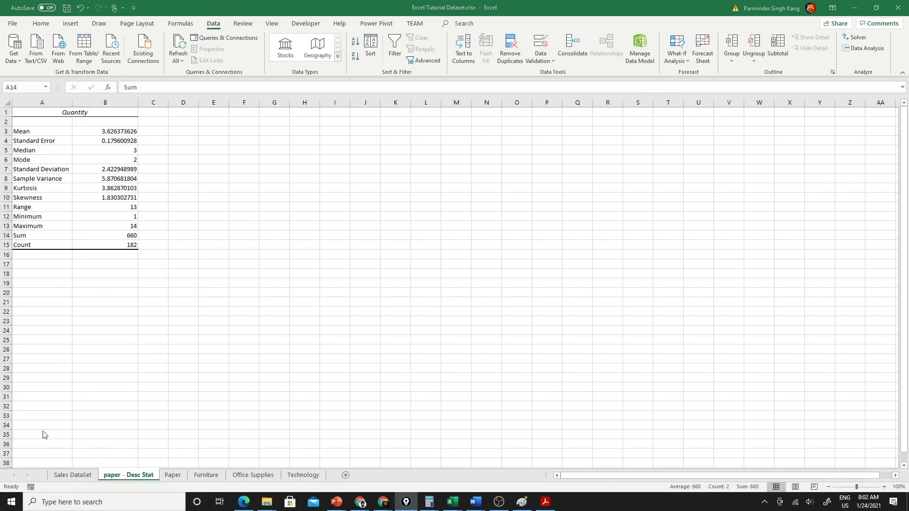
{"action": "left_click", "coordinate": [172, 475]}
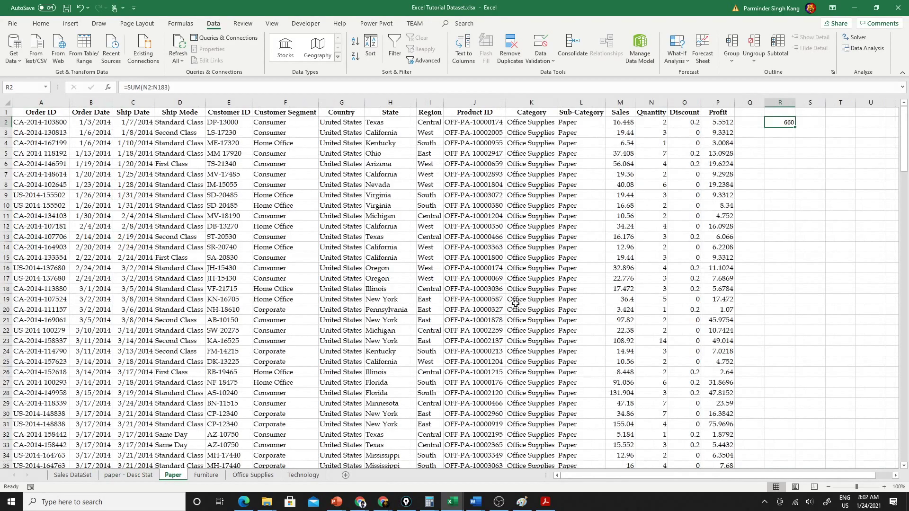
{"action": "left_click", "coordinate": [863, 48]}
{"action": "key", "text": "Return"}
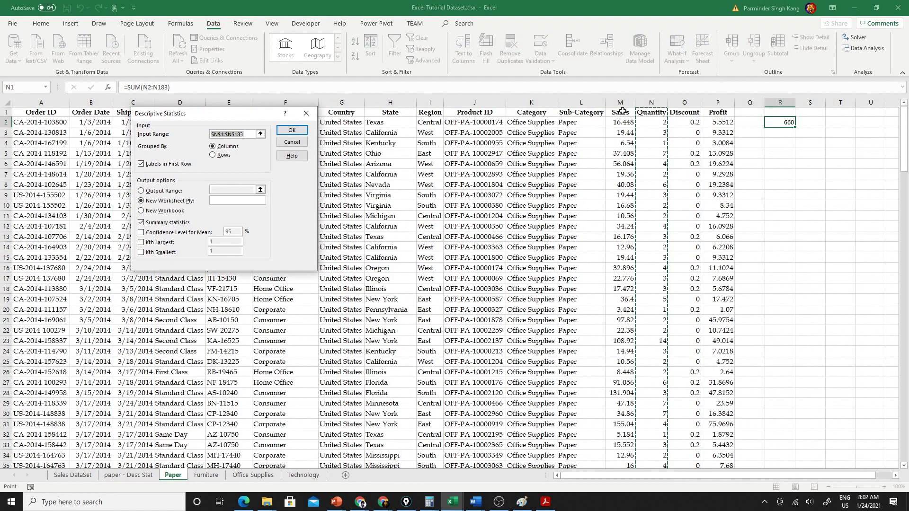
{"action": "left_click", "coordinate": [623, 111]}
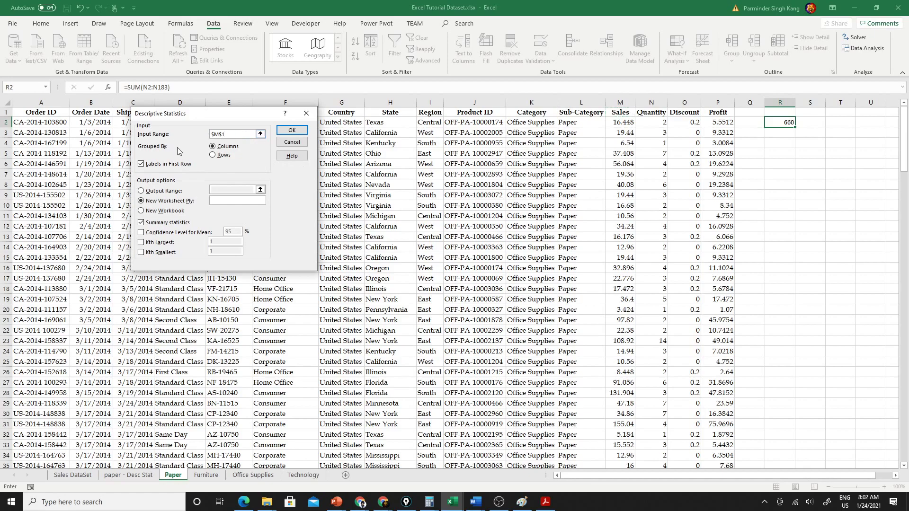
{"action": "left_click_drag", "start_coordinate": [255, 135], "coordinate": [205, 139]}
{"action": "key", "text": "BackSpace"}
{"action": "left_click_drag", "start_coordinate": [621, 113], "coordinate": [726, 447]}
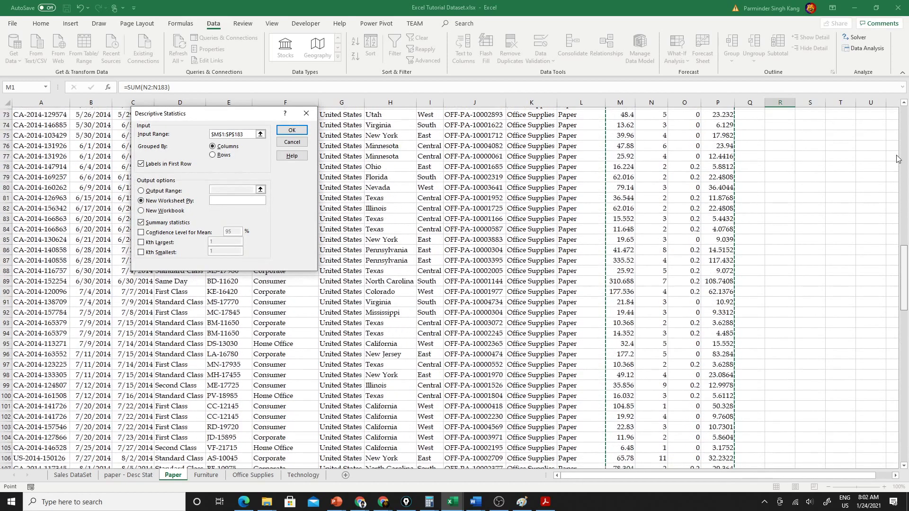
{"action": "left_click_drag", "start_coordinate": [905, 427], "coordinate": [904, 135]}
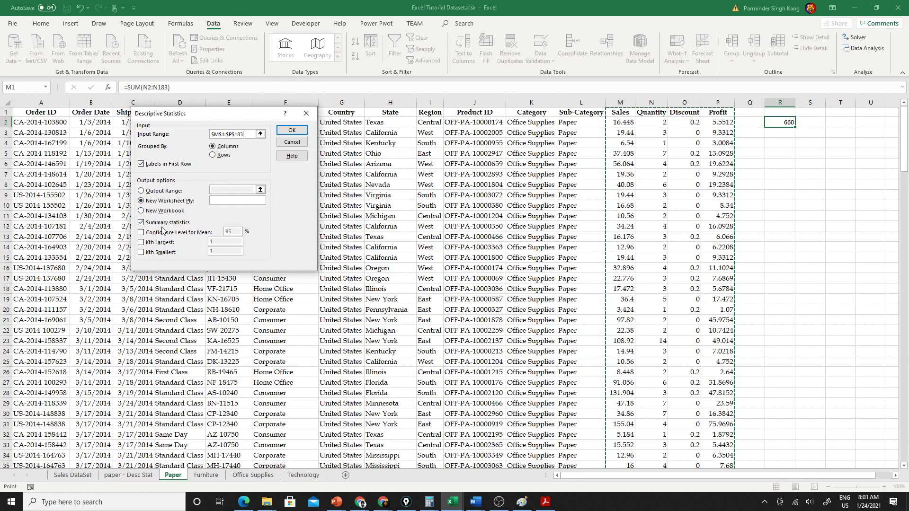
Run the statistics, rename the output sheet 'paper - all desc stat', and autofit all columns
{"action": "left_click", "coordinate": [287, 132]}
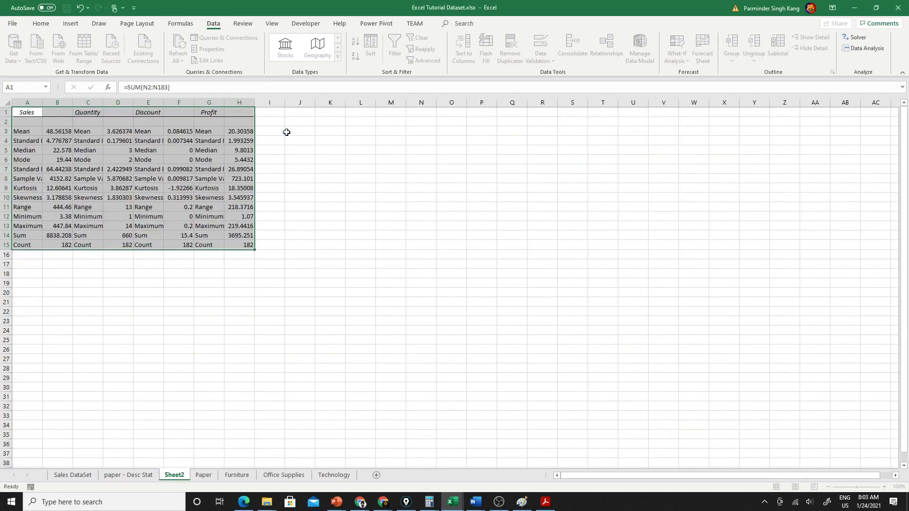
{"action": "double_click", "coordinate": [179, 476]}
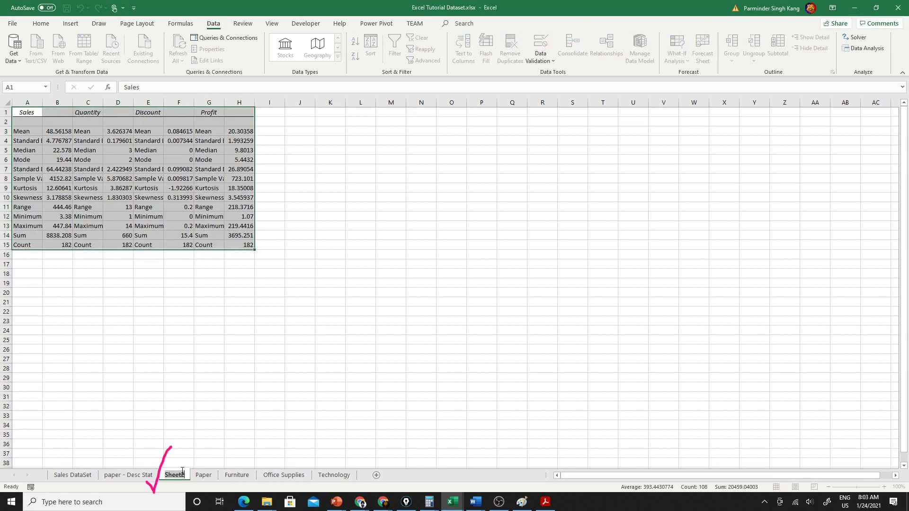
{"action": "type", "text": "paper - "}
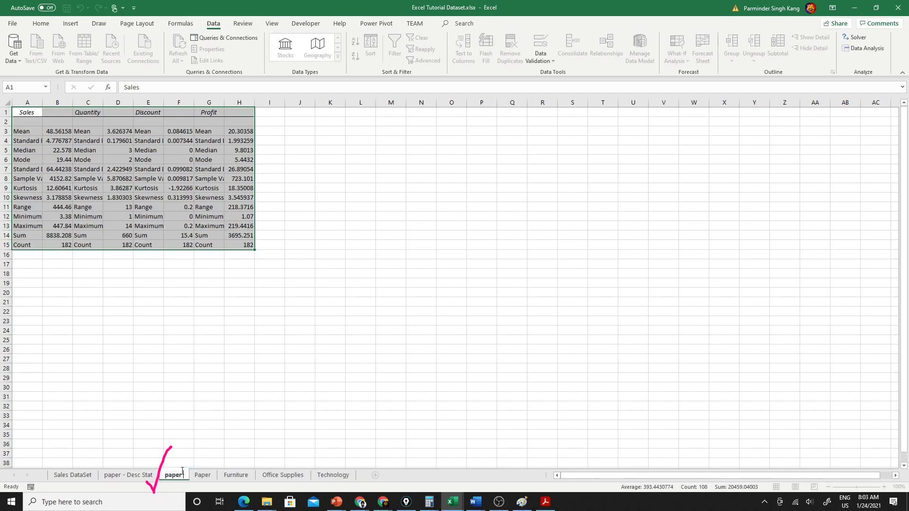
{"action": "type", "text": "all desc"}
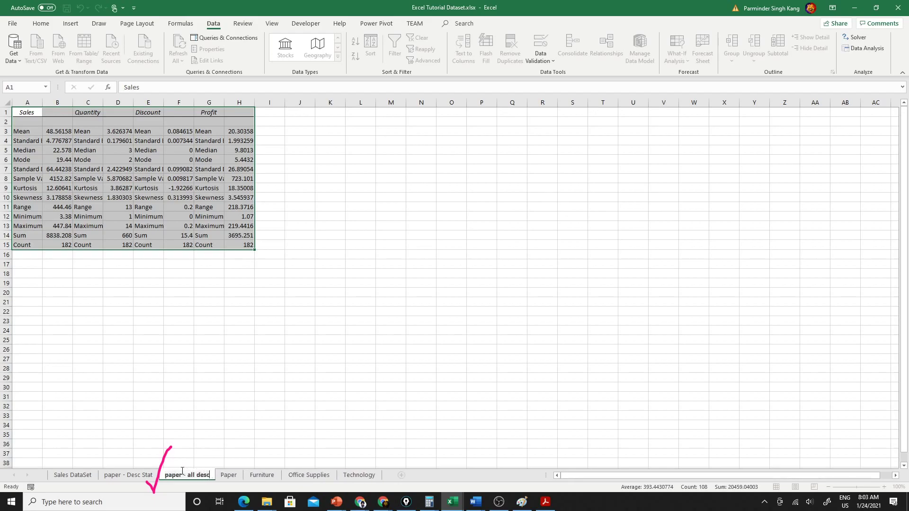
{"action": "type", "text": " stat"}
{"action": "key", "text": "Return"}
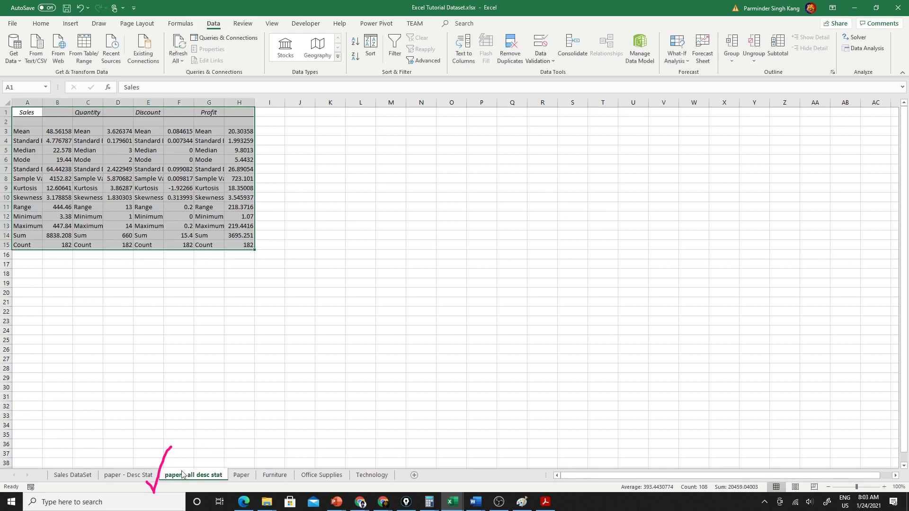
{"action": "left_click", "coordinate": [6, 102]}
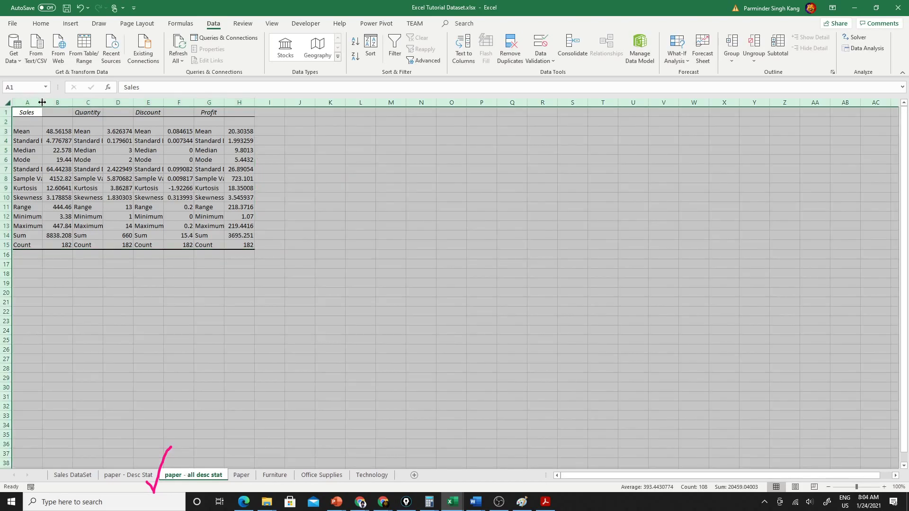
{"action": "double_click", "coordinate": [42, 102]}
{"action": "left_click", "coordinate": [314, 344]}
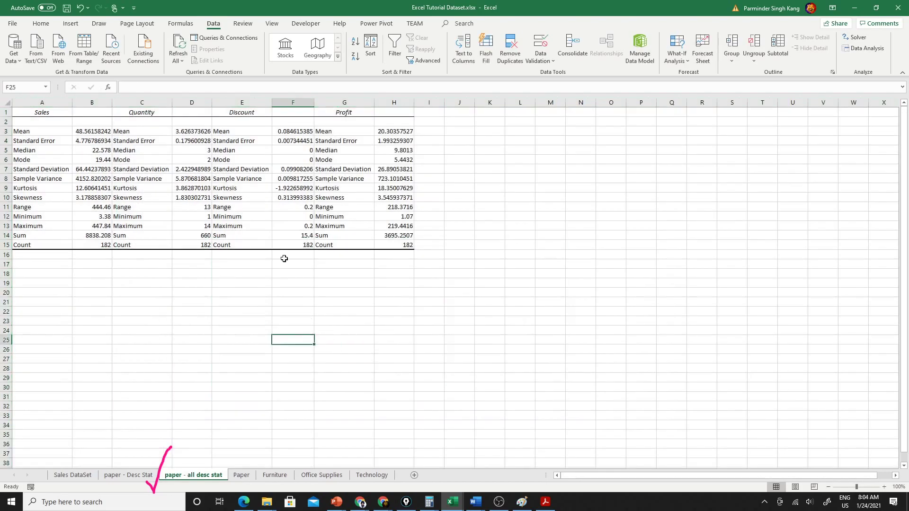
Fill the Sales block A1:B15 with peach and the Quantity block C1:D15 with grey
{"action": "left_click_drag", "start_coordinate": [36, 113], "coordinate": [91, 244]}
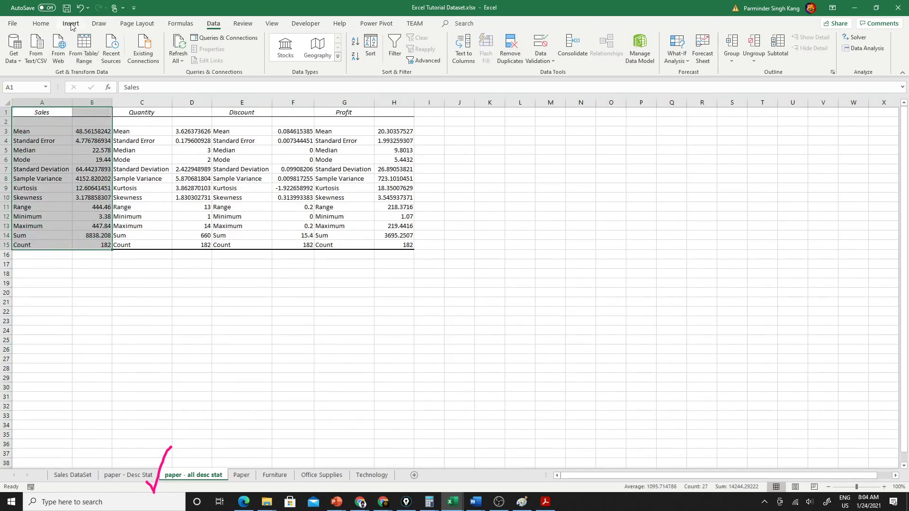
{"action": "left_click", "coordinate": [41, 23]}
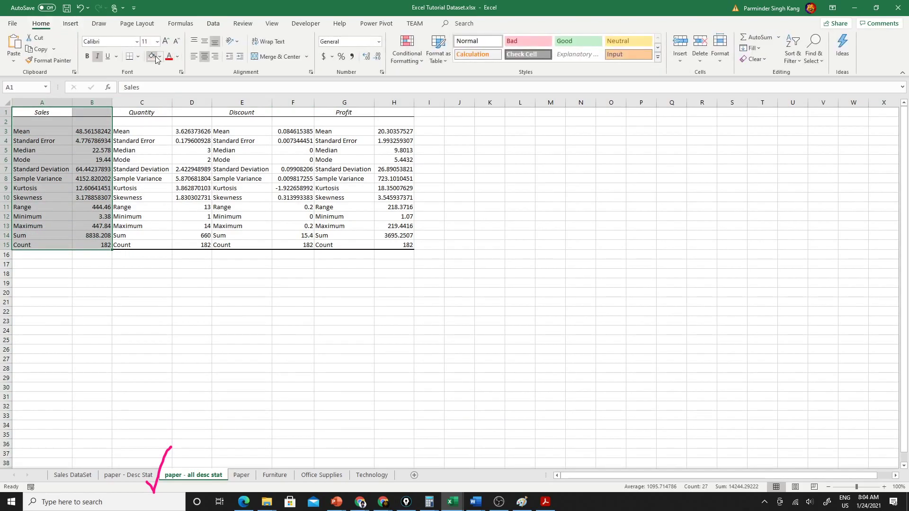
{"action": "left_click", "coordinate": [156, 58]}
{"action": "left_click", "coordinate": [140, 310]}
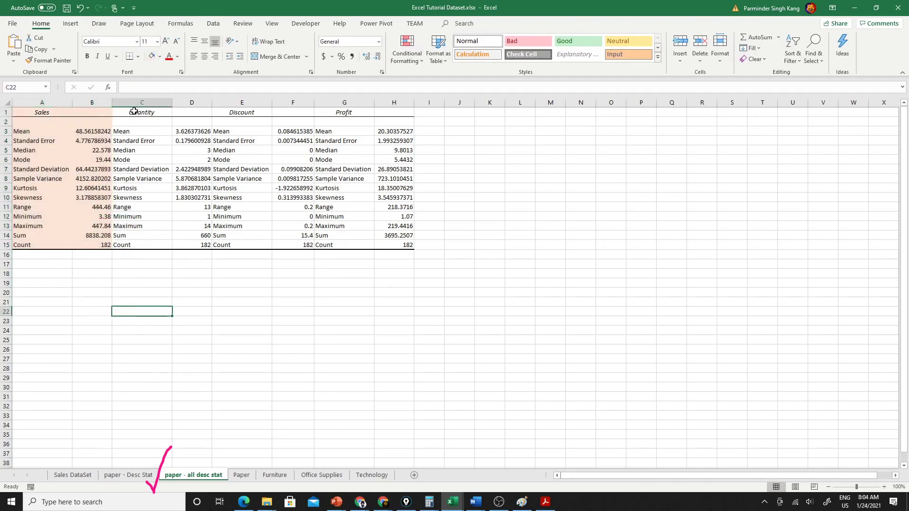
{"action": "left_click_drag", "start_coordinate": [134, 111], "coordinate": [190, 245]}
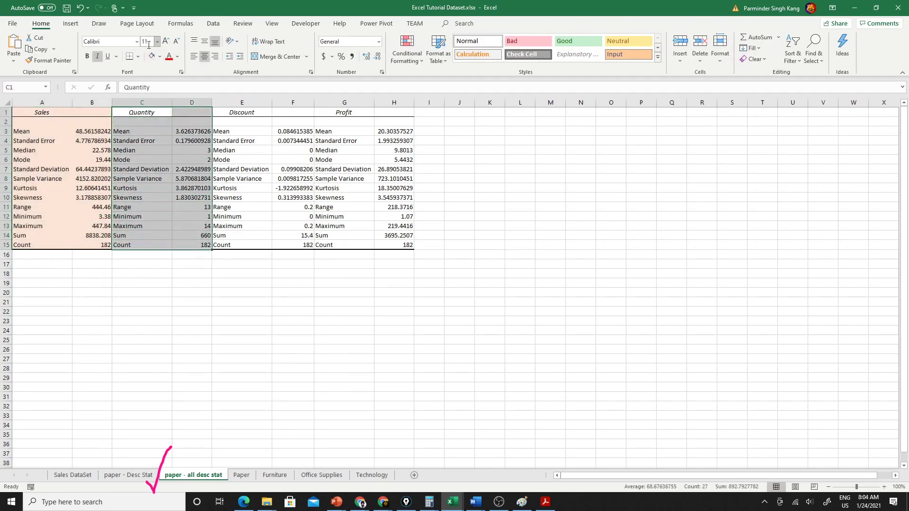
{"action": "left_click", "coordinate": [159, 56]}
{"action": "left_click", "coordinate": [201, 93]}
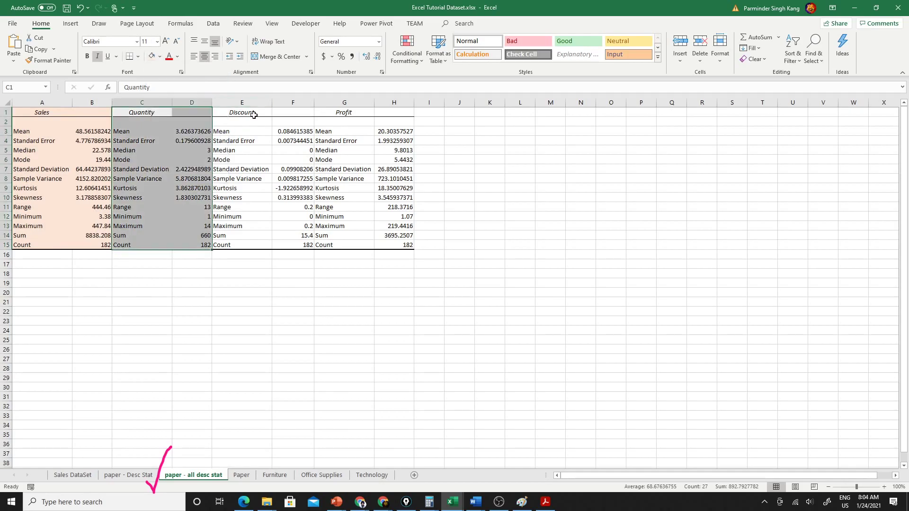
Fill the Discount and Profit blocks (E1:H15) with blue-grey
{"action": "left_click_drag", "start_coordinate": [253, 114], "coordinate": [305, 244]}
{"action": "left_click_drag", "start_coordinate": [331, 112], "coordinate": [385, 245]}
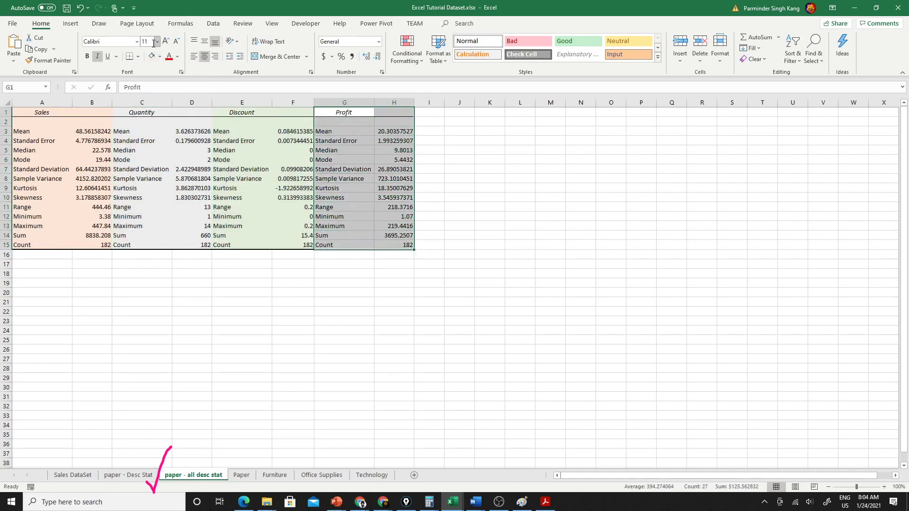
{"action": "left_click", "coordinate": [160, 57]}
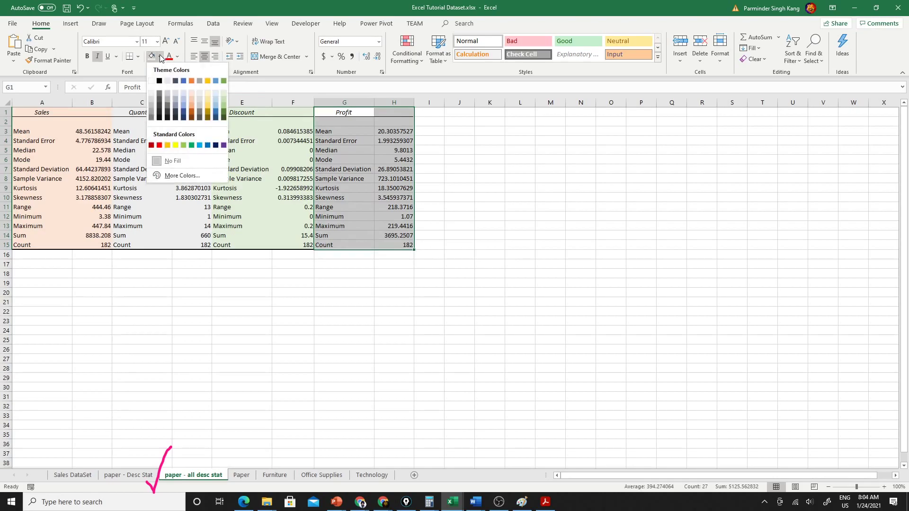
{"action": "left_click", "coordinate": [176, 95]}
{"action": "left_click", "coordinate": [610, 282]}
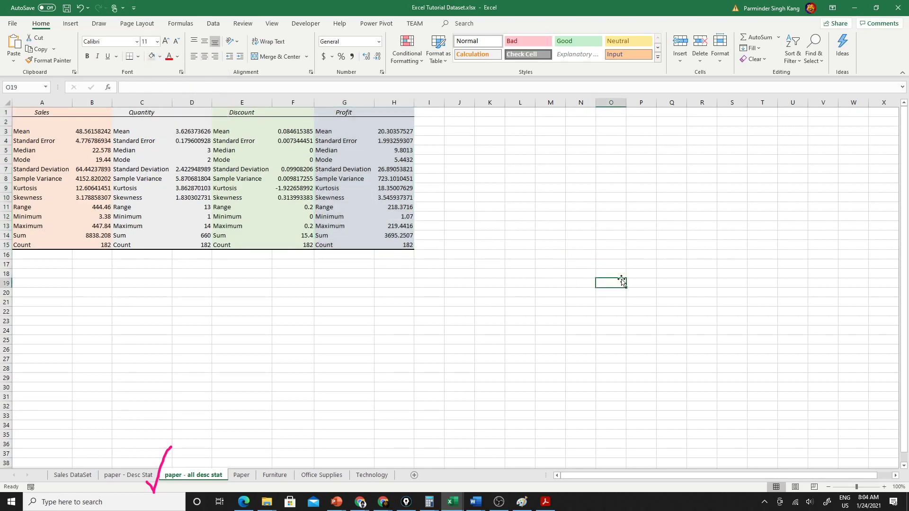